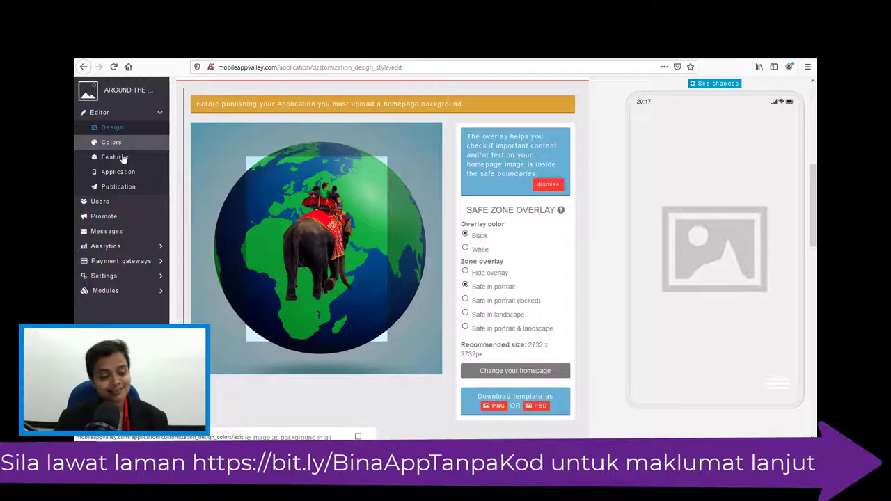
Step: Add a Custom Page from the app's feature list and name it Intro
{"action": "left_click", "coordinate": [126, 160]}
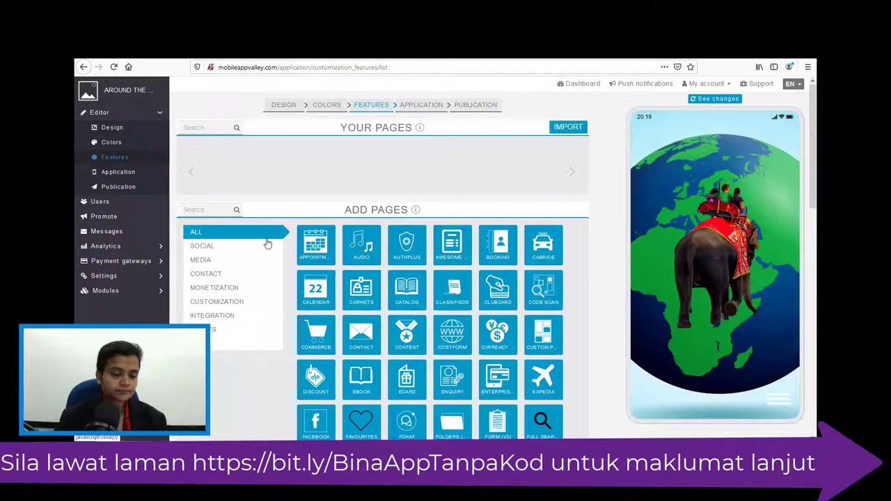
{"action": "left_click", "coordinate": [554, 343]}
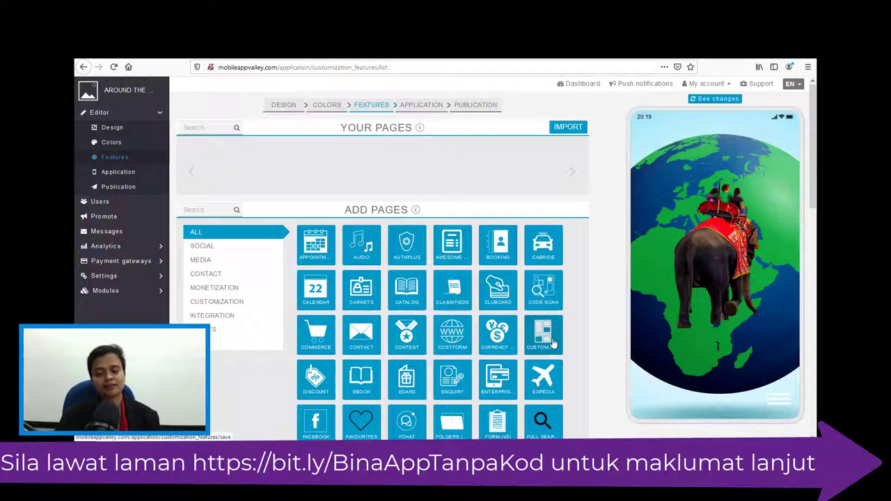
{"action": "left_click", "coordinate": [552, 343]}
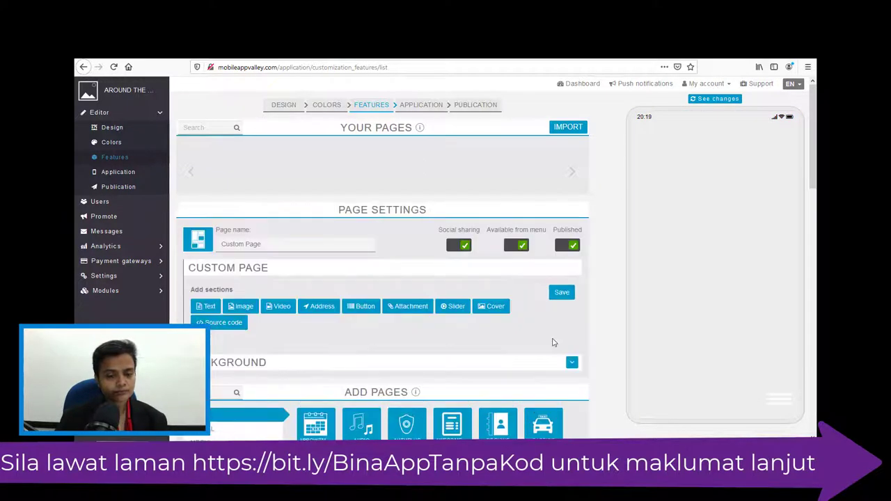
{"action": "scroll", "coordinate": [553, 342], "scroll_direction": "down", "scroll_amount": 1}
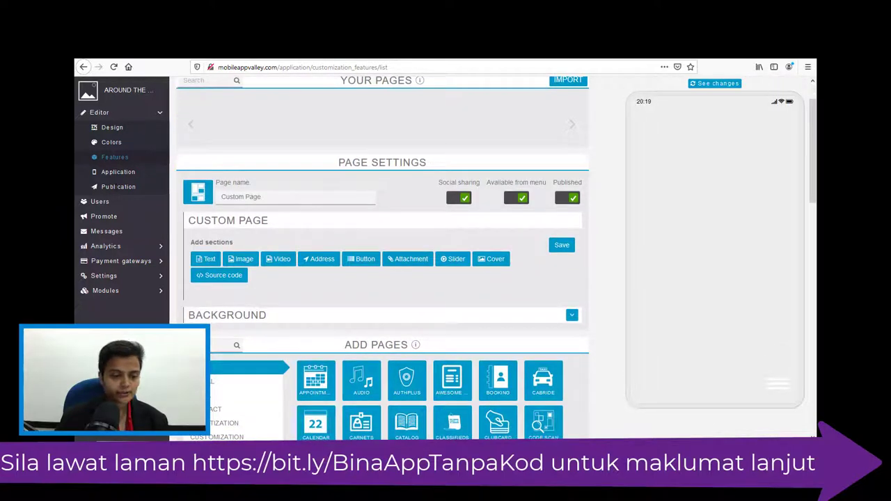
{"action": "triple_click", "coordinate": [297, 198]}
{"action": "type", "text": "Inf"}
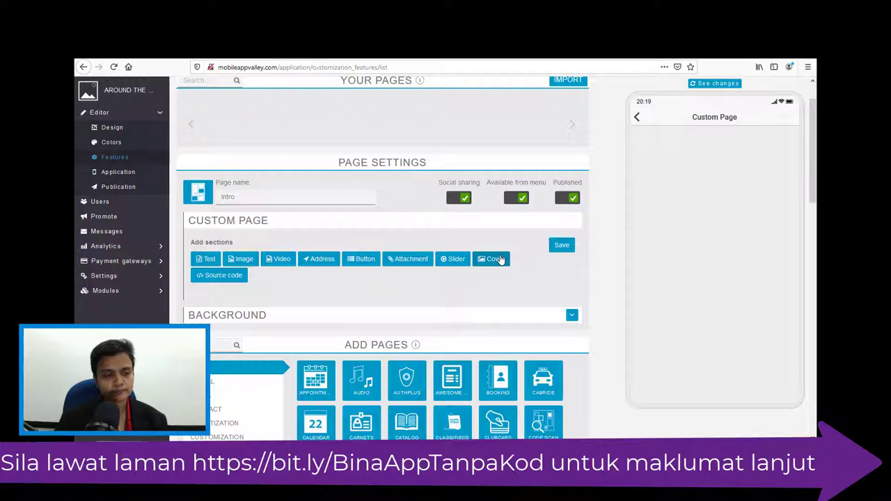
Step: Add a cover section with the cover_story image from the around the world_80days cover folder and save the page
{"action": "left_click", "coordinate": [500, 259]}
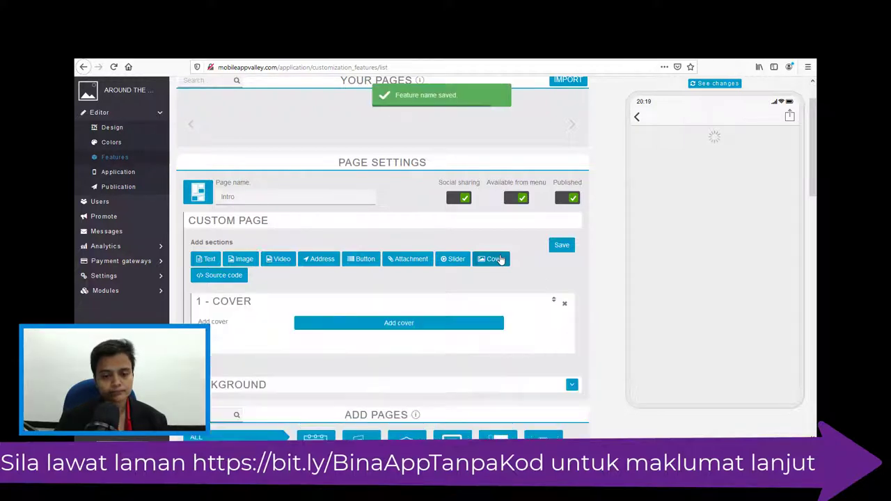
{"action": "scroll", "coordinate": [357, 215], "scroll_direction": "down", "scroll_amount": 2}
{"action": "scroll", "coordinate": [293, 120], "scroll_direction": "up", "scroll_amount": 2}
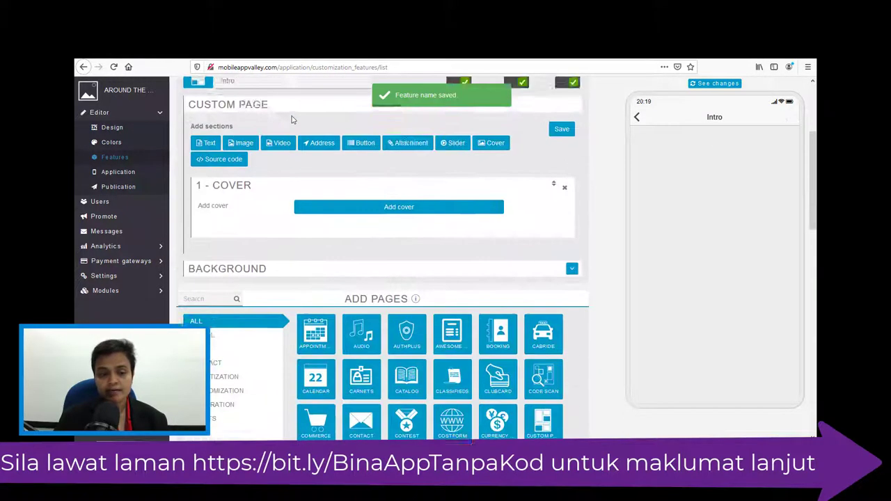
{"action": "scroll", "coordinate": [364, 230], "scroll_direction": "down", "scroll_amount": 1}
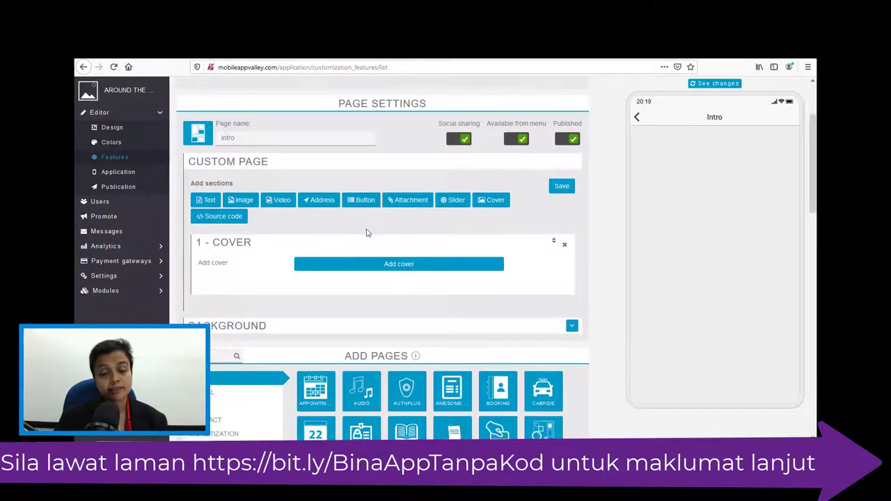
{"action": "left_click", "coordinate": [441, 266]}
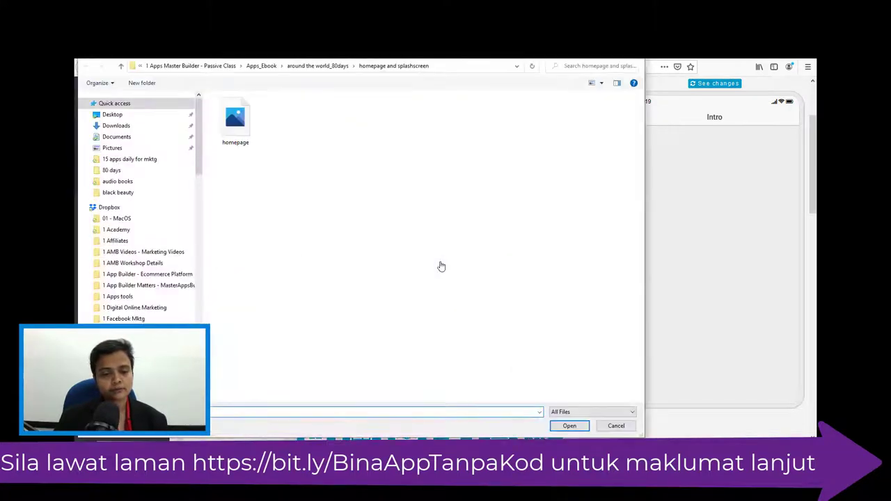
{"action": "left_click", "coordinate": [317, 65]}
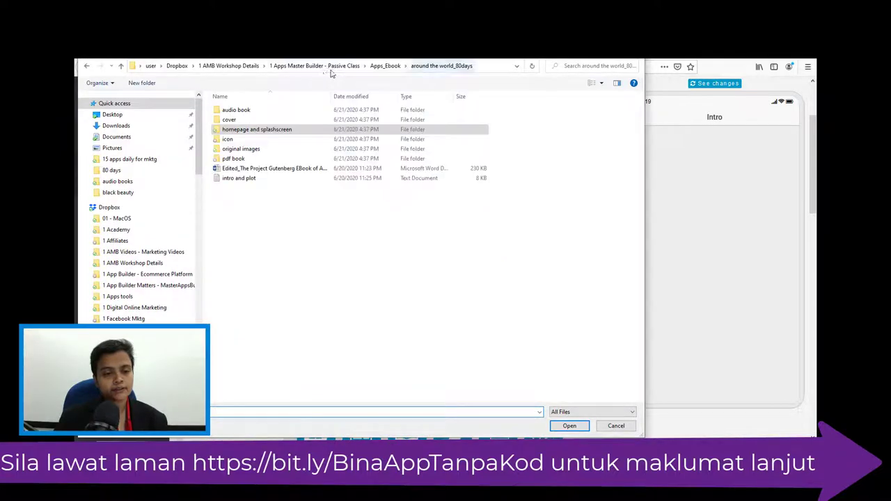
{"action": "double_click", "coordinate": [230, 120]}
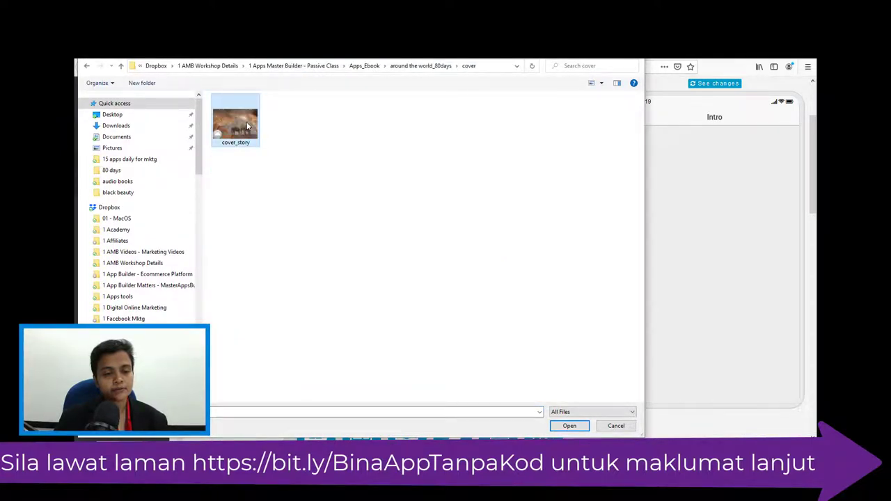
{"action": "double_click", "coordinate": [247, 124]}
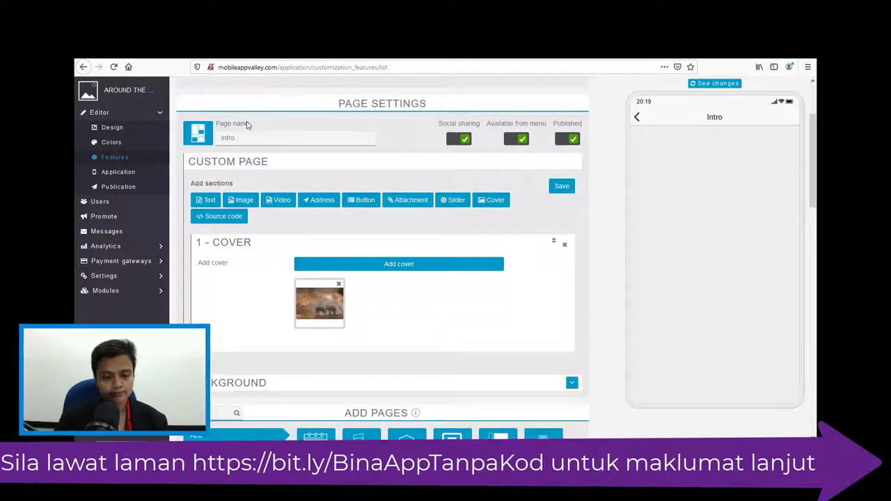
{"action": "left_click", "coordinate": [565, 187]}
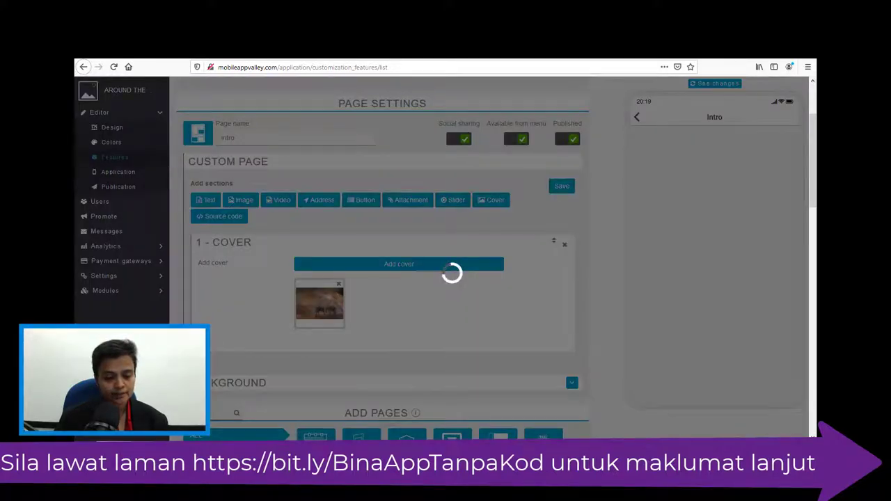
Step: In File Explorer, open the intro and plot text file from Apps_Ebook's around the world_80days folder in 1 Apps Master Builder - Passive Class
{"action": "key", "text": "super+e"}
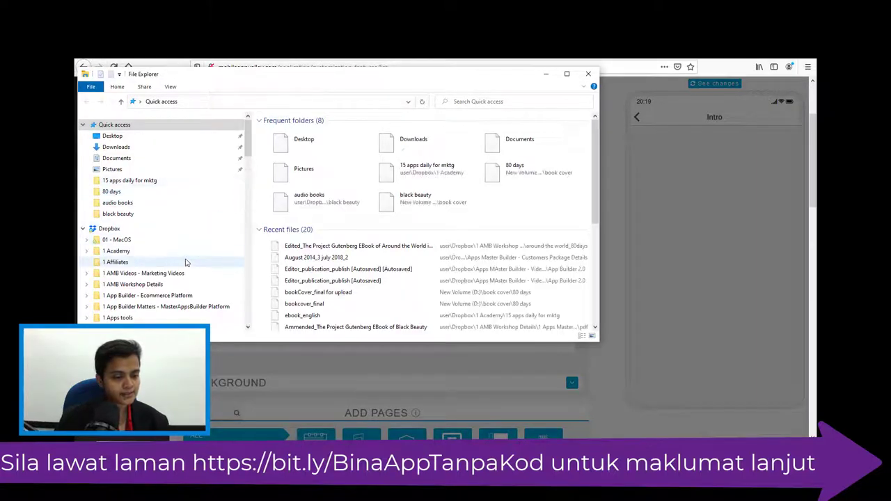
{"action": "left_click", "coordinate": [185, 284]}
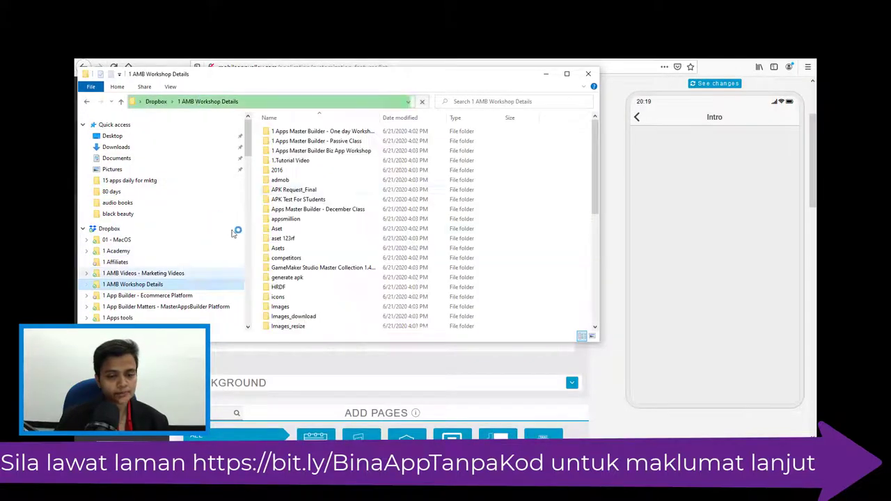
{"action": "double_click", "coordinate": [340, 142]}
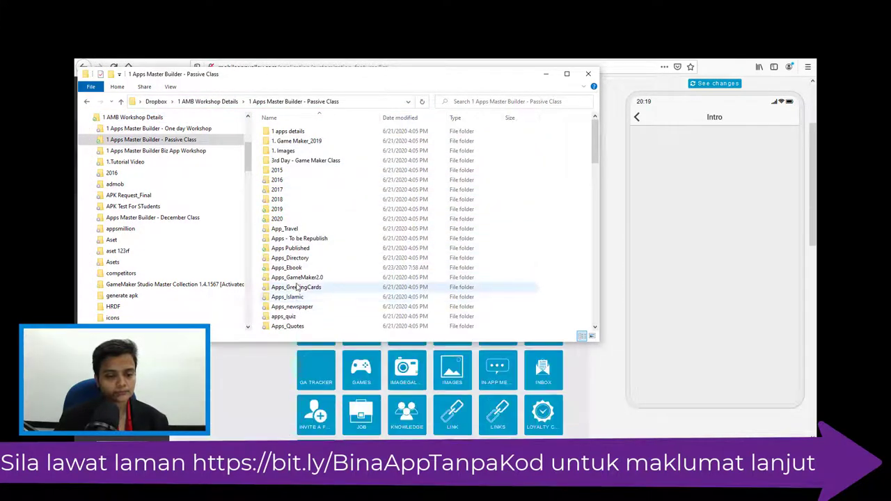
{"action": "double_click", "coordinate": [296, 269]}
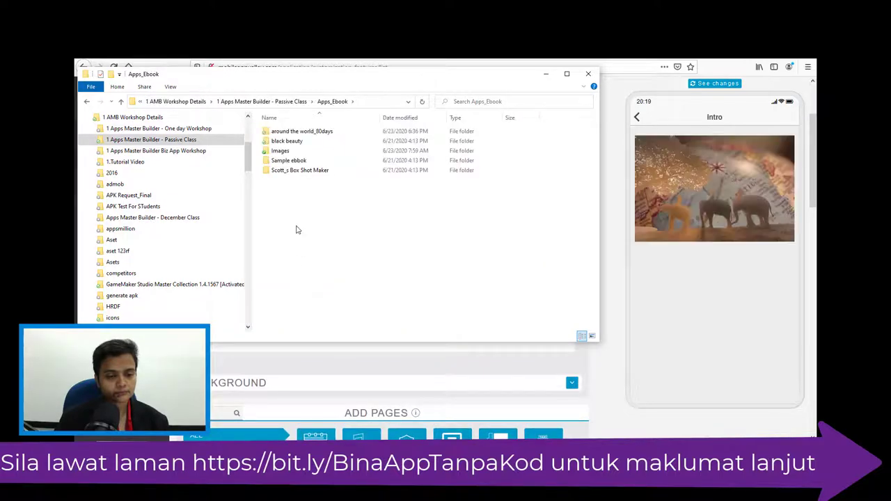
{"action": "left_click", "coordinate": [304, 137]}
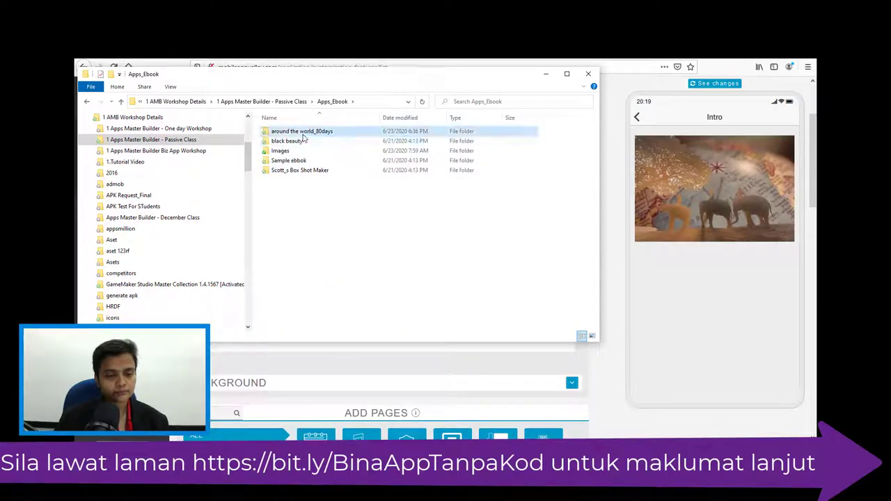
{"action": "double_click", "coordinate": [303, 136]}
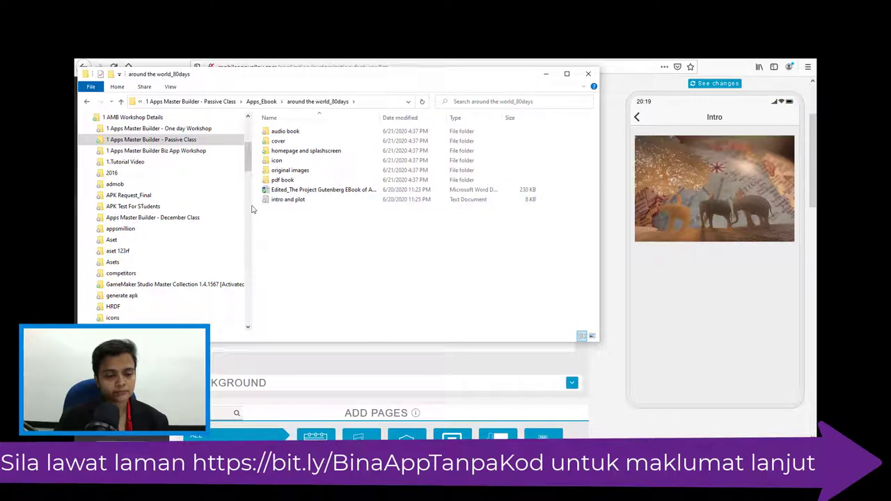
{"action": "left_click_drag", "start_coordinate": [248, 193], "coordinate": [124, 188]}
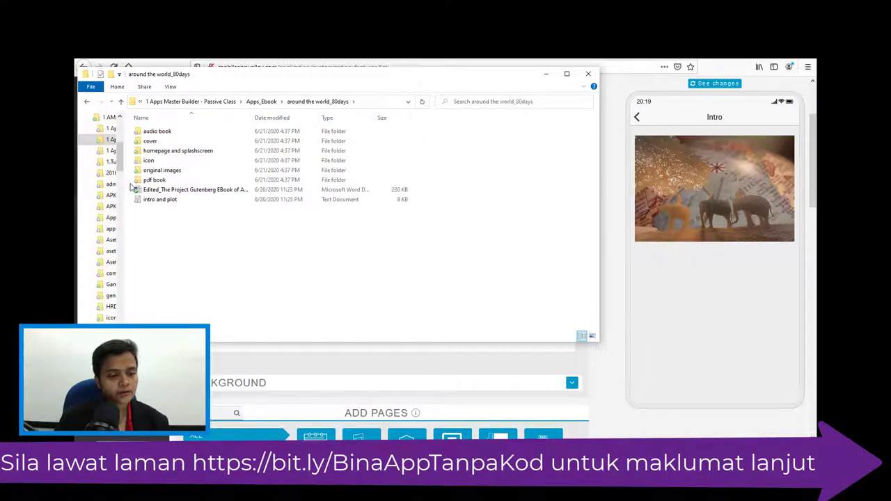
{"action": "left_click", "coordinate": [160, 202]}
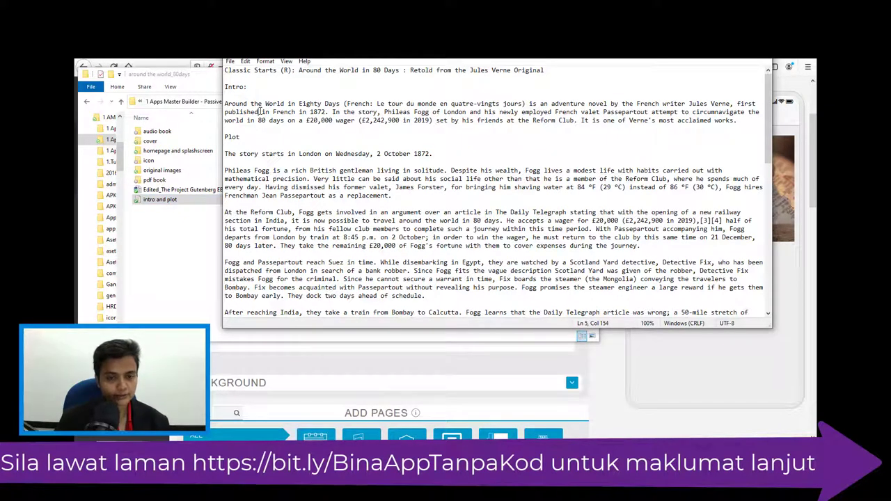
Step: Copy the file's text from the Intro heading to the end and paste it into a new text section of the browser's Intro page
{"action": "left_click_drag", "start_coordinate": [225, 85], "coordinate": [488, 333]}
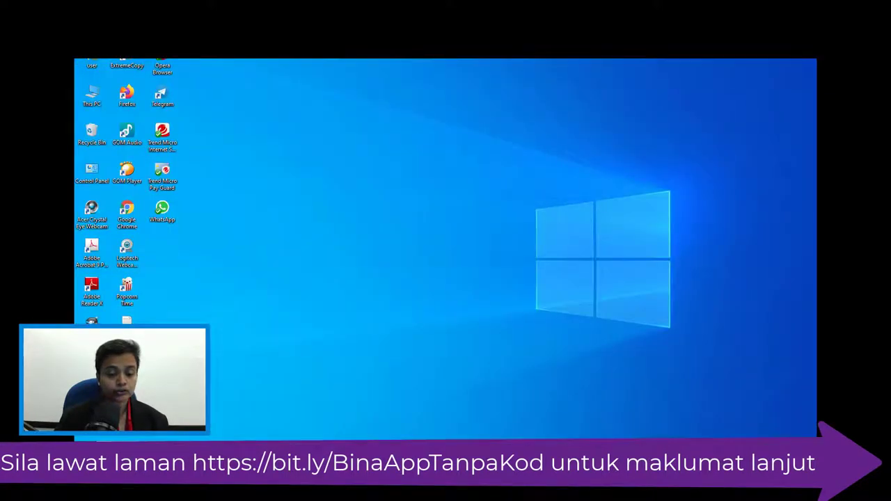
{"action": "mouse_move", "coordinate": [495, 469]}
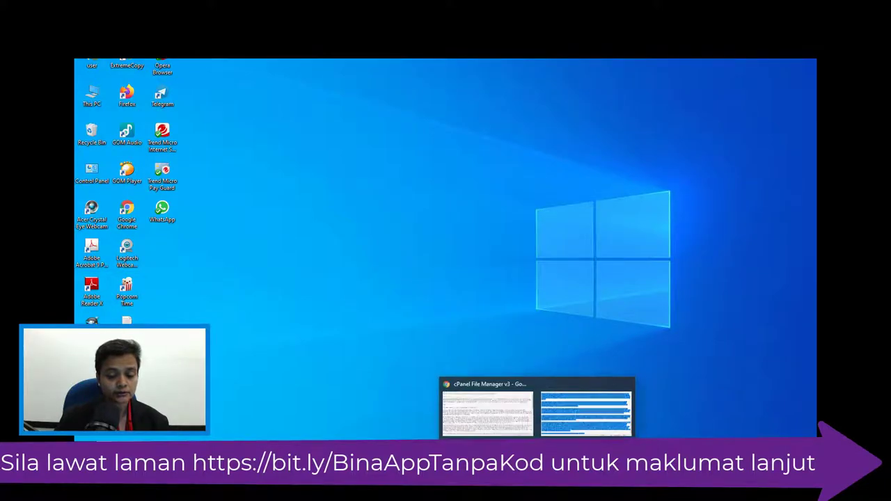
{"action": "left_click", "coordinate": [467, 469]}
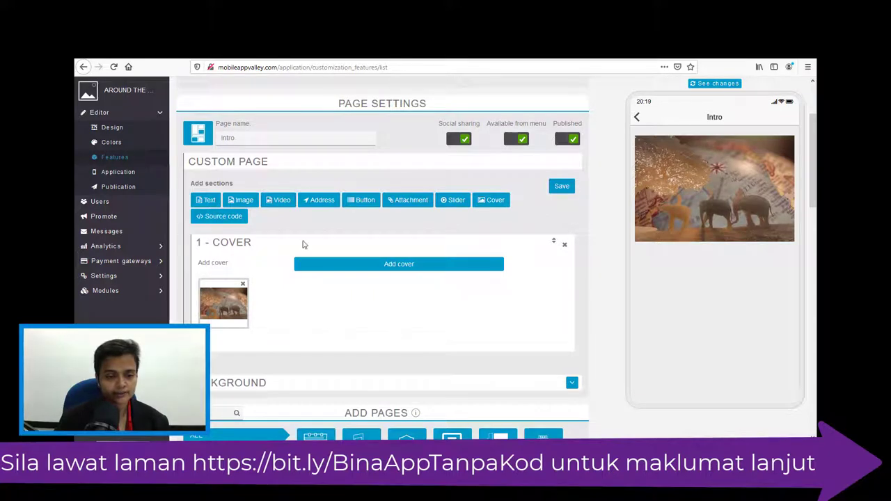
{"action": "left_click", "coordinate": [206, 201]}
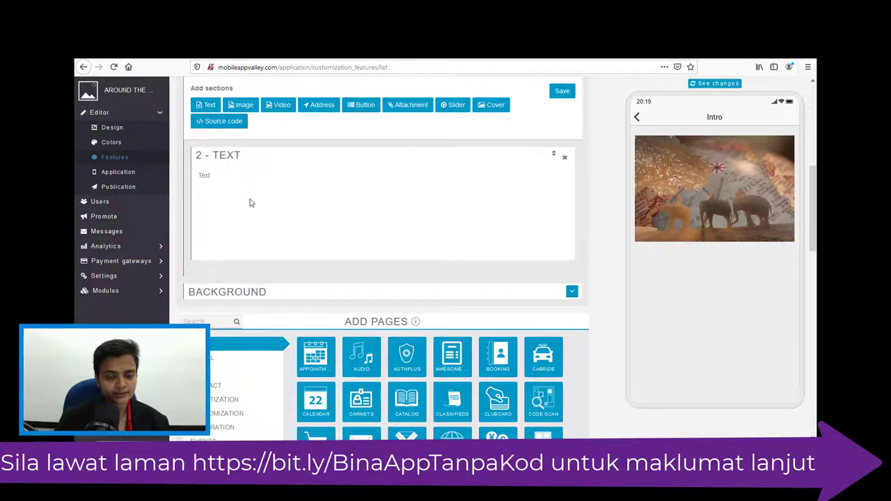
{"action": "left_click", "coordinate": [212, 180]}
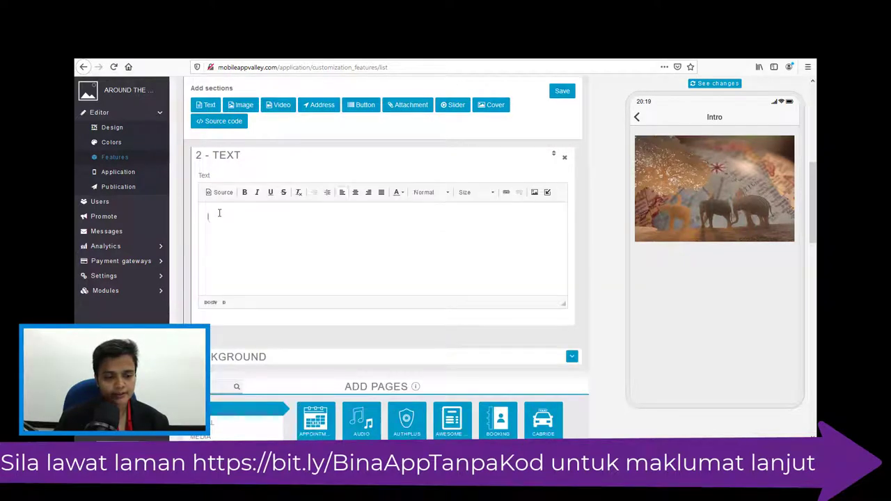
{"action": "key", "text": "ctrl+v"}
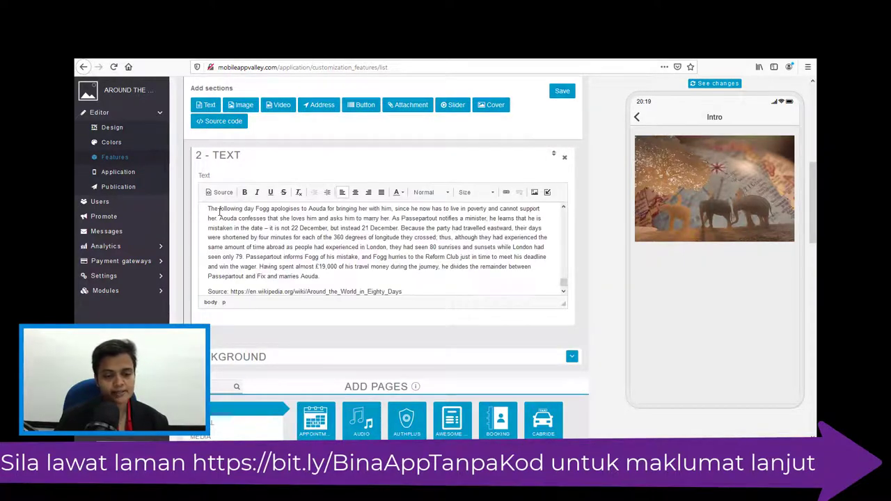
Step: Set all the pasted text to size 22 and justify it
{"action": "scroll", "coordinate": [219, 210], "scroll_direction": "up", "scroll_amount": 15}
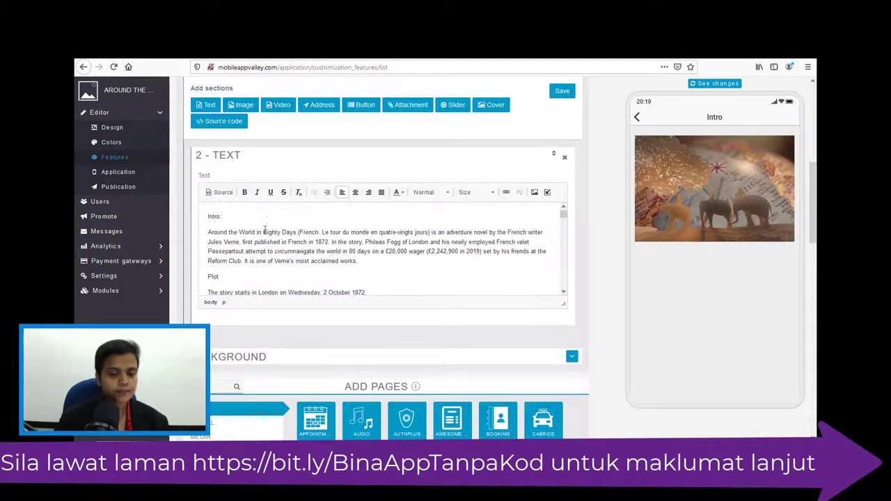
{"action": "key", "text": "ctrl+a"}
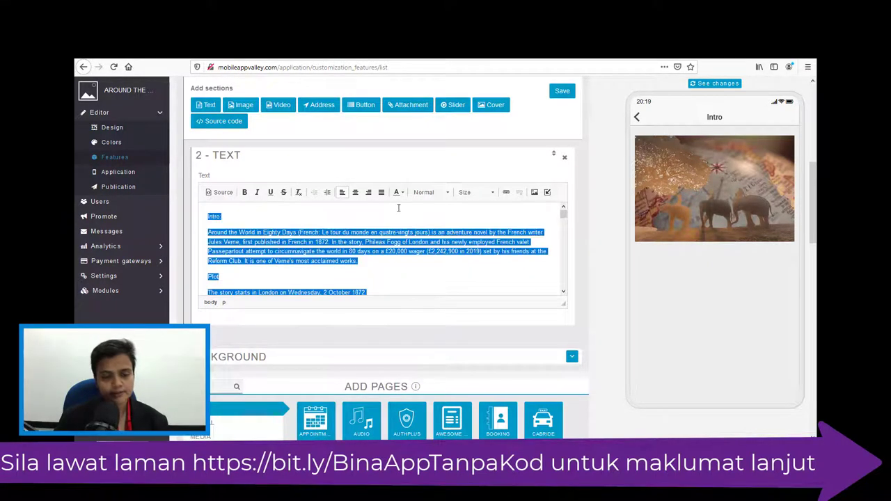
{"action": "left_click", "coordinate": [480, 194]}
{"action": "left_click_drag", "start_coordinate": [513, 218], "coordinate": [512, 240]}
{"action": "left_click", "coordinate": [488, 225]}
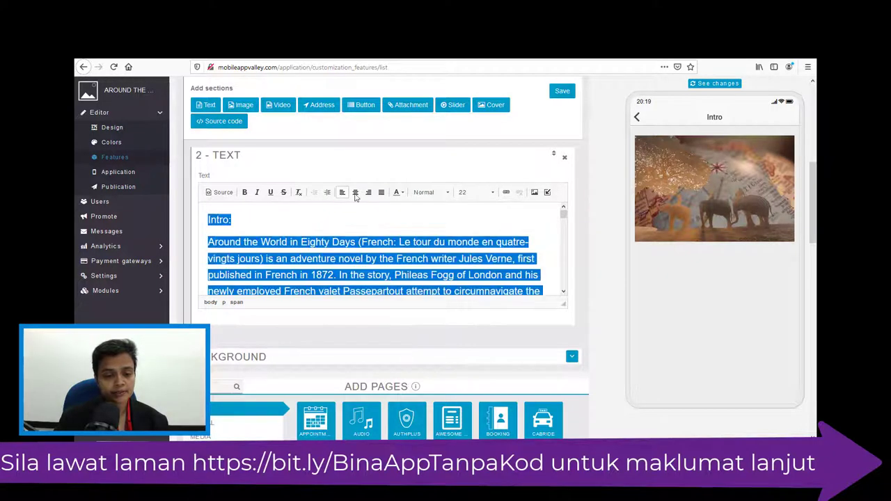
{"action": "left_click", "coordinate": [381, 195]}
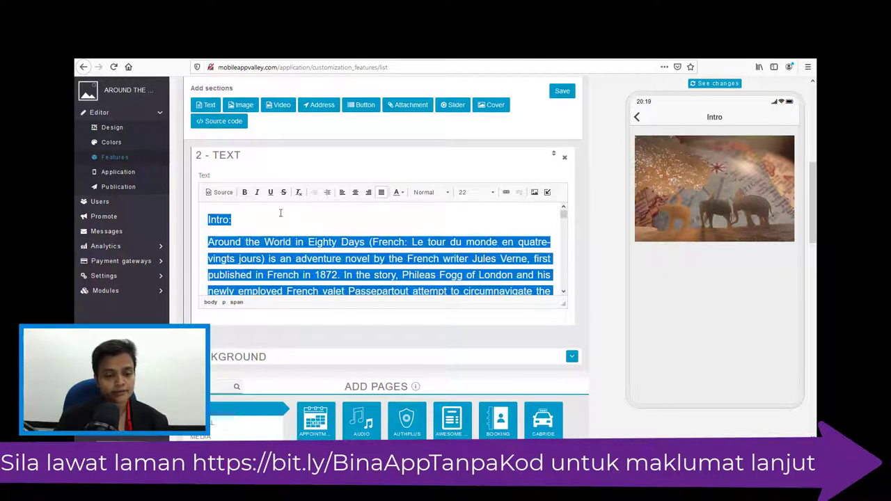
Step: Center the Intro heading, remove its colon, and format it bold, underlined and size 24
{"action": "left_click", "coordinate": [277, 215]}
{"action": "left_click_drag", "start_coordinate": [225, 219], "coordinate": [187, 217]}
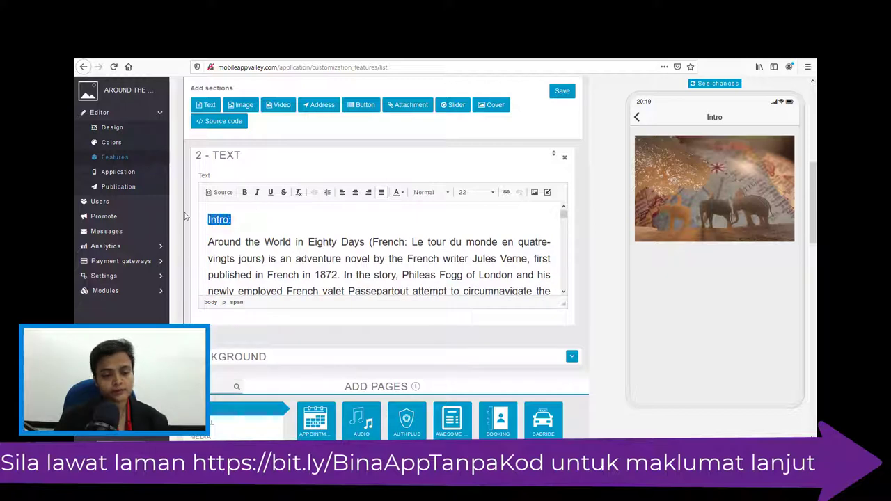
{"action": "left_click", "coordinate": [355, 192]}
{"action": "left_click", "coordinate": [401, 220]}
{"action": "key", "text": "BackSpace"}
{"action": "left_click_drag", "start_coordinate": [393, 220], "coordinate": [311, 219]}
{"action": "left_click", "coordinate": [245, 192]}
{"action": "left_click", "coordinate": [270, 192]}
{"action": "left_click", "coordinate": [490, 198]}
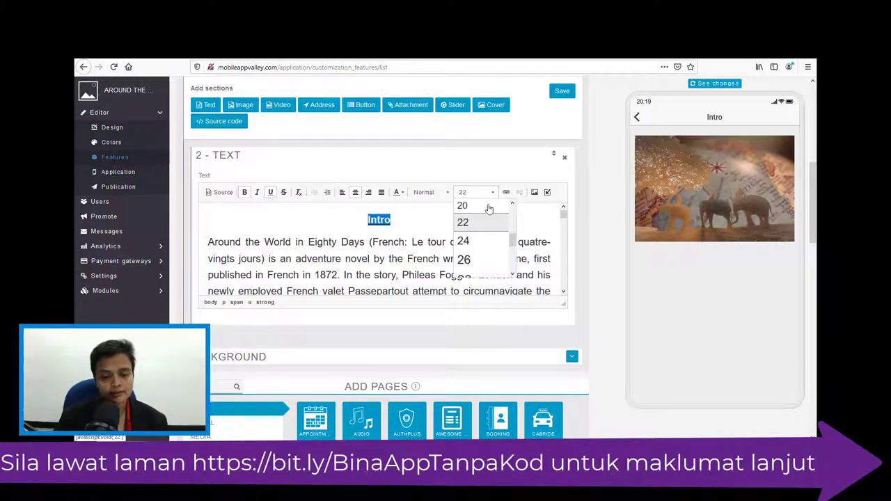
{"action": "left_click", "coordinate": [483, 241]}
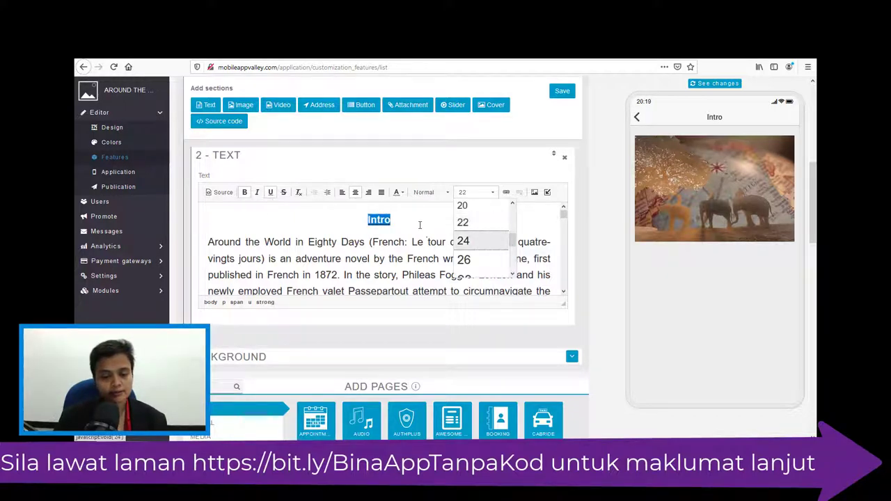
{"action": "left_click", "coordinate": [208, 244]}
Step: Insert a blank line between the intro paragraph and the Plot heading in the Intro page's text section
{"action": "scroll", "coordinate": [284, 237], "scroll_direction": "down", "scroll_amount": 10}
{"action": "scroll", "coordinate": [285, 236], "scroll_direction": "down", "scroll_amount": 3}
{"action": "scroll", "coordinate": [284, 237], "scroll_direction": "up", "scroll_amount": 8}
{"action": "scroll", "coordinate": [285, 236], "scroll_direction": "up", "scroll_amount": 2}
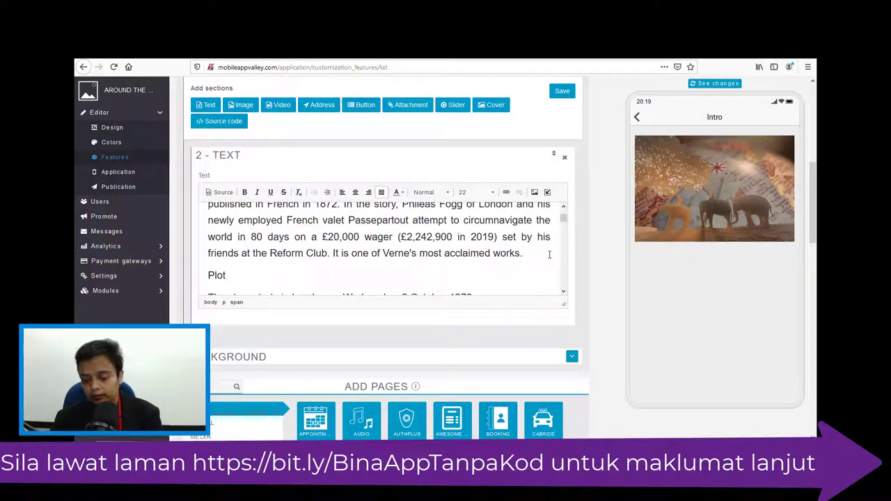
{"action": "key", "text": "Return"}
Step: Center the Plot heading and format it bold, underlined and size 24
{"action": "scroll", "coordinate": [279, 252], "scroll_direction": "down", "scroll_amount": 2}
{"action": "left_click_drag", "start_coordinate": [251, 251], "coordinate": [200, 257]}
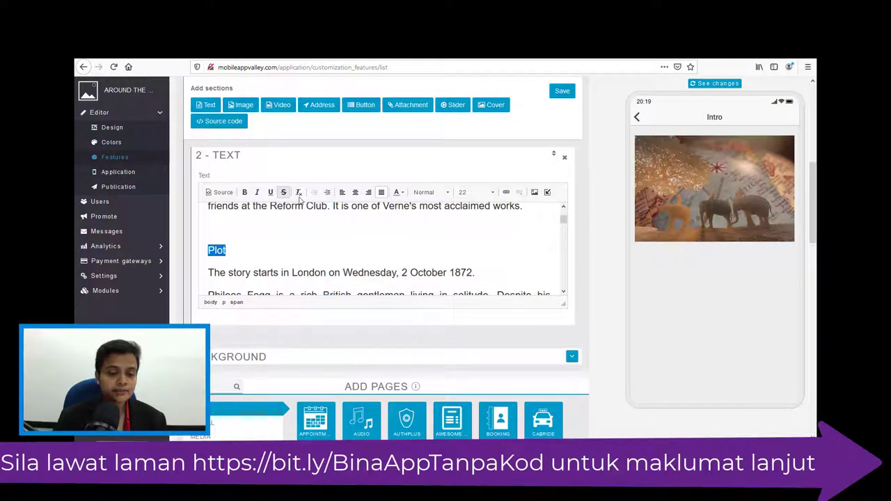
{"action": "left_click", "coordinate": [355, 192]}
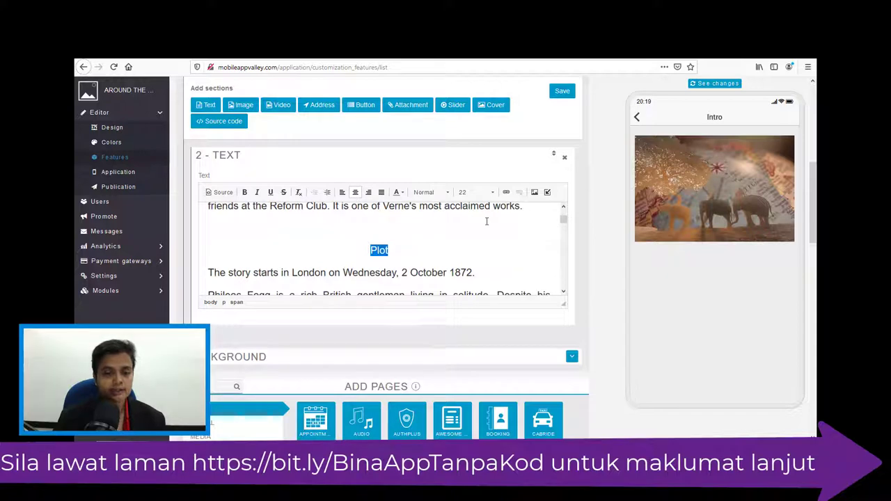
{"action": "left_click", "coordinate": [491, 194]}
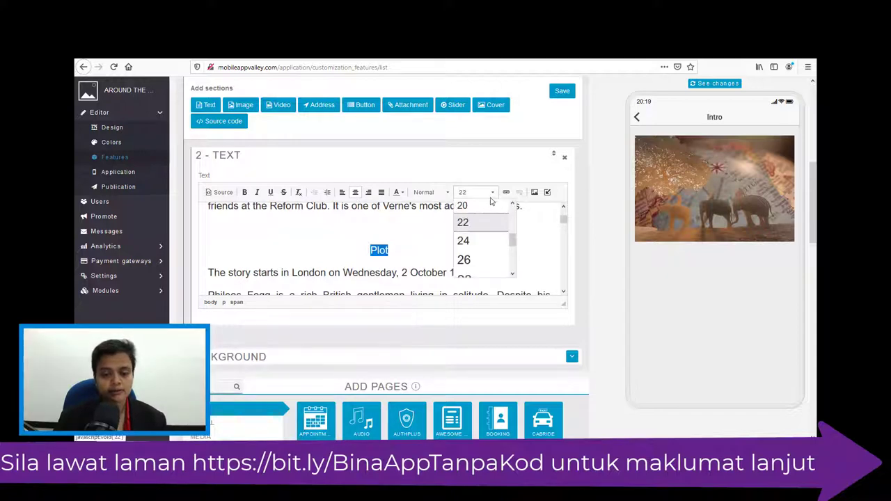
{"action": "left_click", "coordinate": [479, 241]}
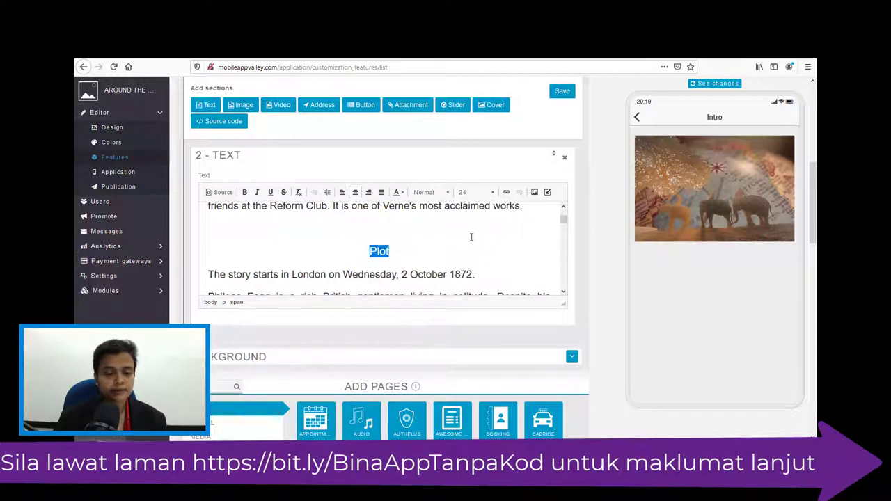
{"action": "left_click", "coordinate": [245, 192]}
{"action": "left_click", "coordinate": [271, 192]}
{"action": "left_click", "coordinate": [406, 253]}
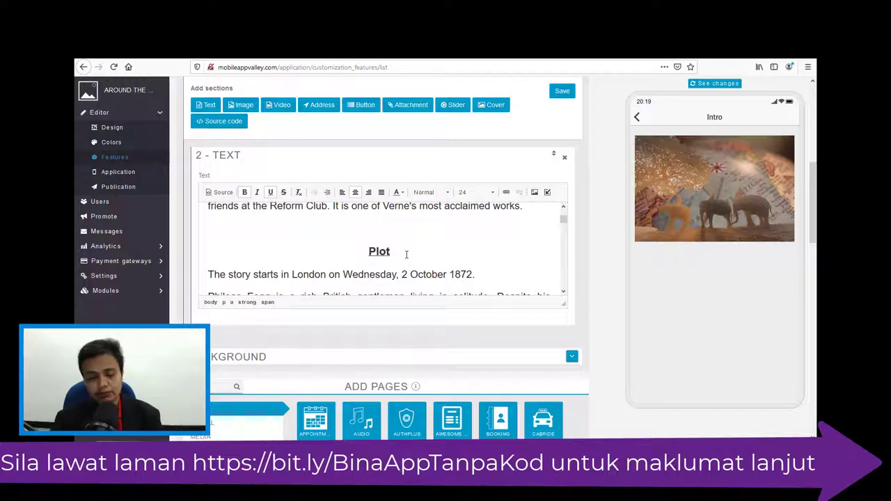
Step: Add a blank line below the Plot heading and save the Intro page
{"action": "key", "text": "Return"}
{"action": "scroll", "coordinate": [411, 251], "scroll_direction": "down", "scroll_amount": 3}
{"action": "scroll", "coordinate": [412, 250], "scroll_direction": "up", "scroll_amount": 5}
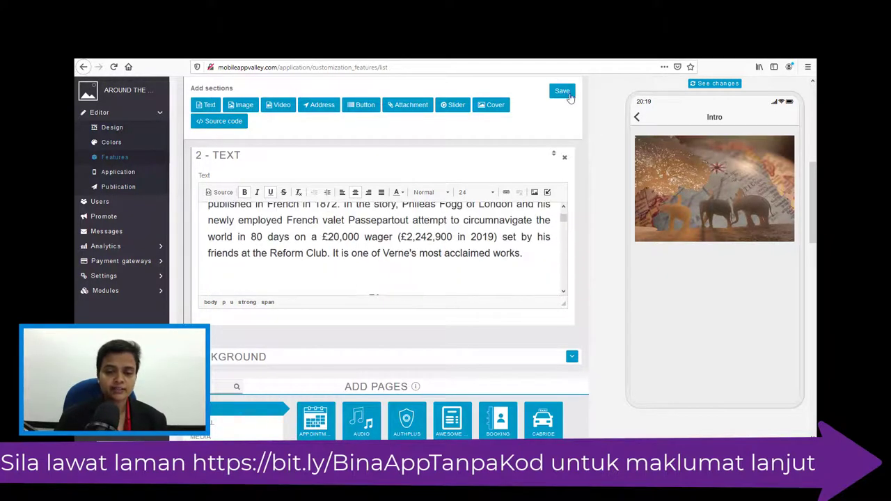
{"action": "left_click", "coordinate": [561, 93]}
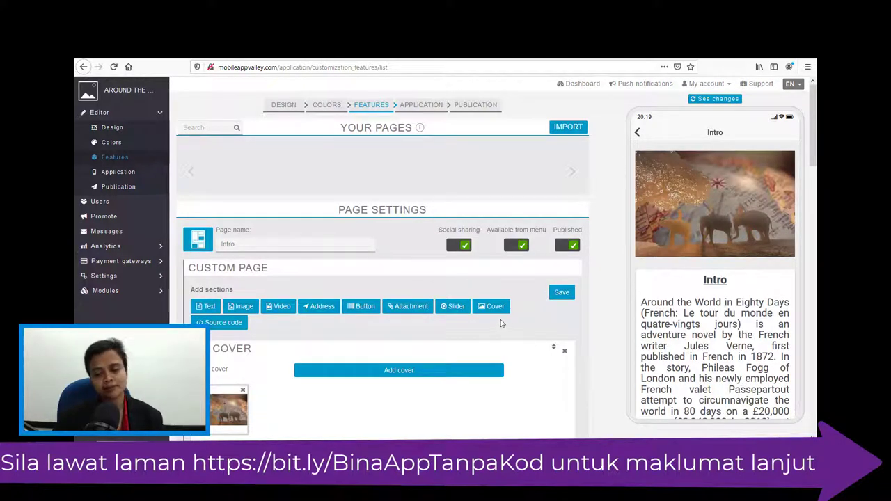
Step: Show the picture options for the Intro page's text section
{"action": "scroll", "coordinate": [500, 323], "scroll_direction": "down", "scroll_amount": 3}
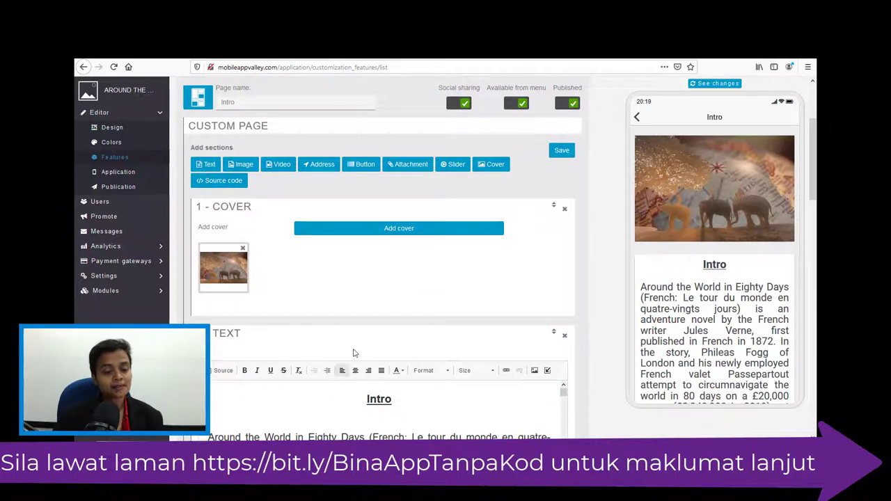
{"action": "scroll", "coordinate": [349, 358], "scroll_direction": "down", "scroll_amount": 2}
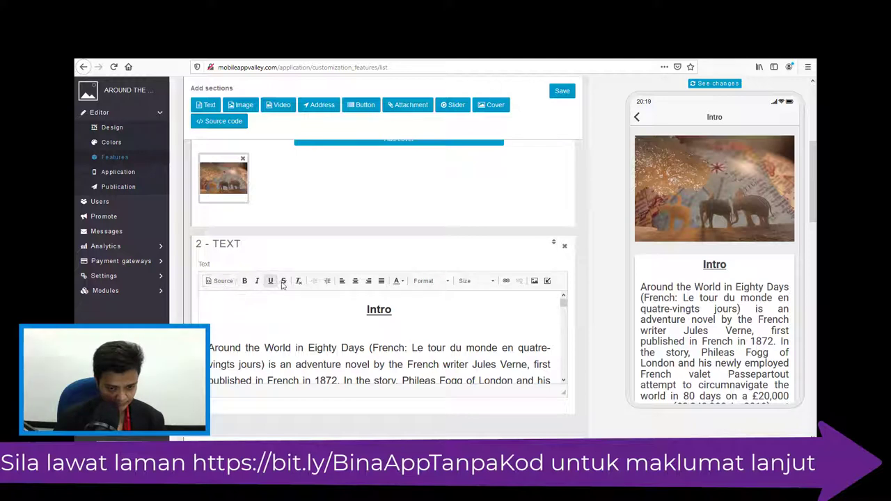
{"action": "scroll", "coordinate": [445, 278], "scroll_direction": "down", "scroll_amount": 2}
{"action": "scroll", "coordinate": [501, 251], "scroll_direction": "up", "scroll_amount": 1}
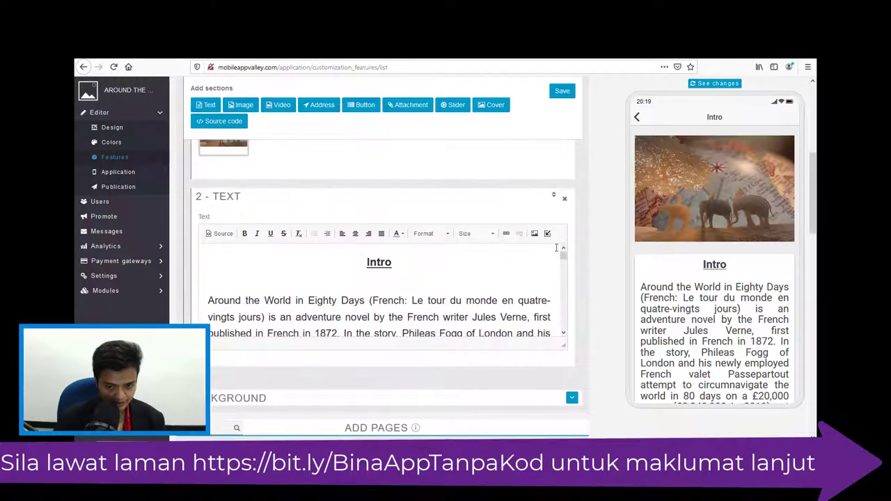
{"action": "left_click", "coordinate": [533, 235]}
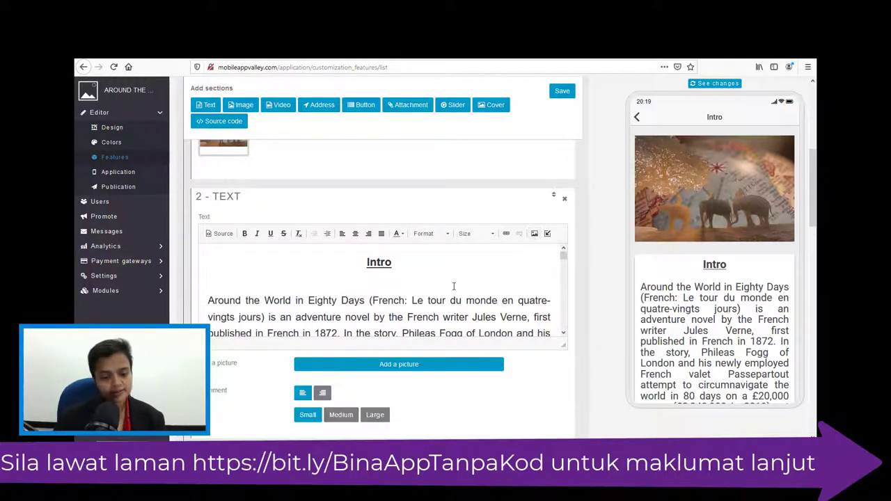
Step: Add the picture bookCover_final for upload from book cover's 80 days folder on New Volume (D:) to the text section, and save the page
{"action": "scroll", "coordinate": [453, 284], "scroll_direction": "down", "scroll_amount": 3}
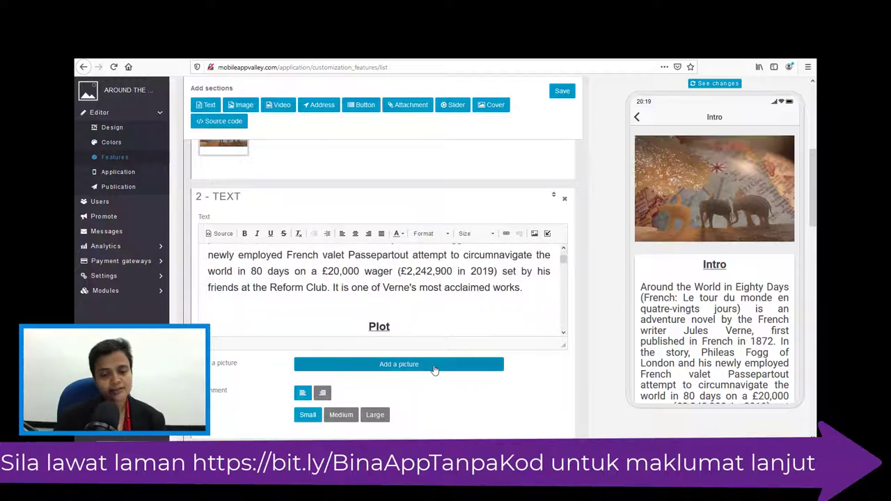
{"action": "left_click", "coordinate": [434, 370]}
{"action": "scroll", "coordinate": [198, 238], "scroll_direction": "down", "scroll_amount": 10}
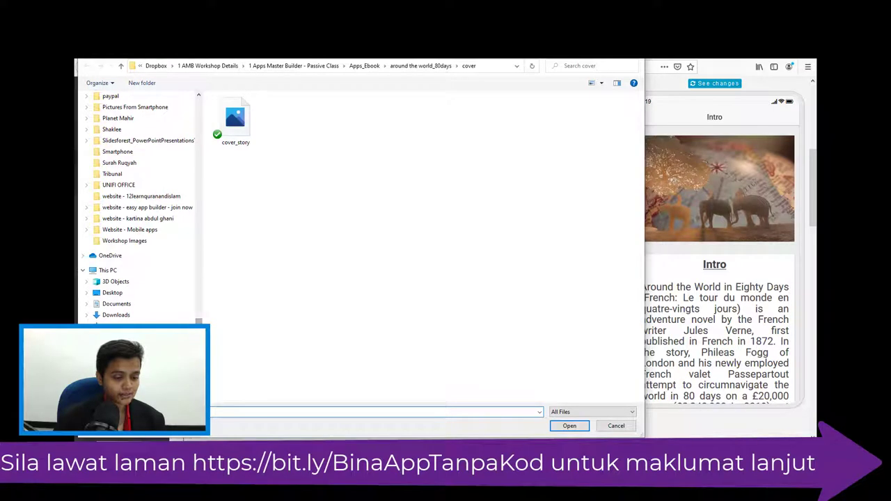
{"action": "left_click", "coordinate": [118, 371]}
{"action": "double_click", "coordinate": [255, 114]}
{"action": "double_click", "coordinate": [247, 133]}
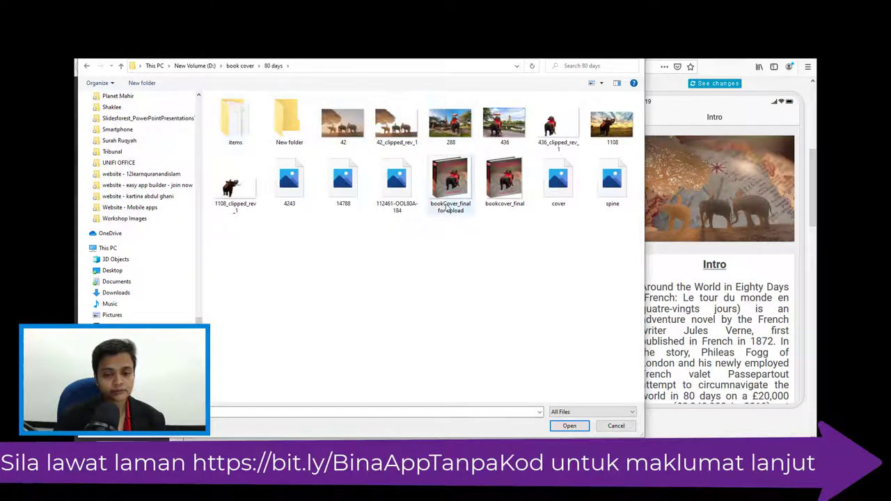
{"action": "double_click", "coordinate": [446, 202]}
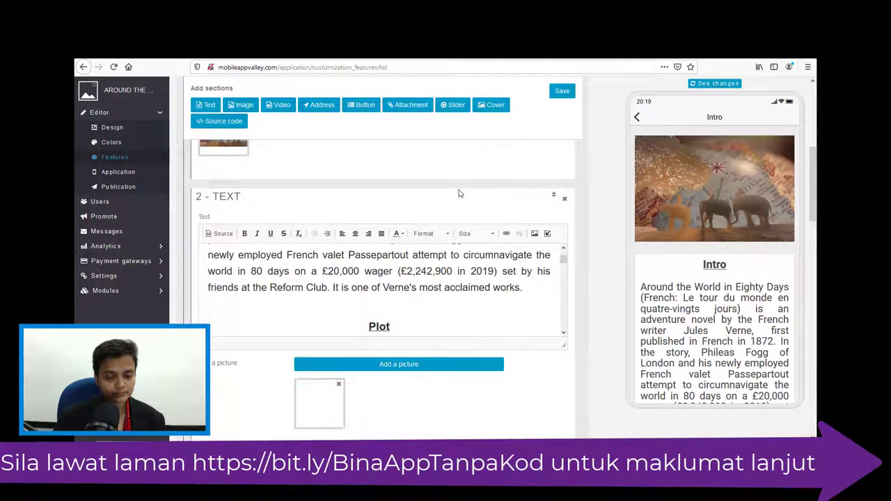
{"action": "scroll", "coordinate": [390, 192], "scroll_direction": "down", "scroll_amount": 3}
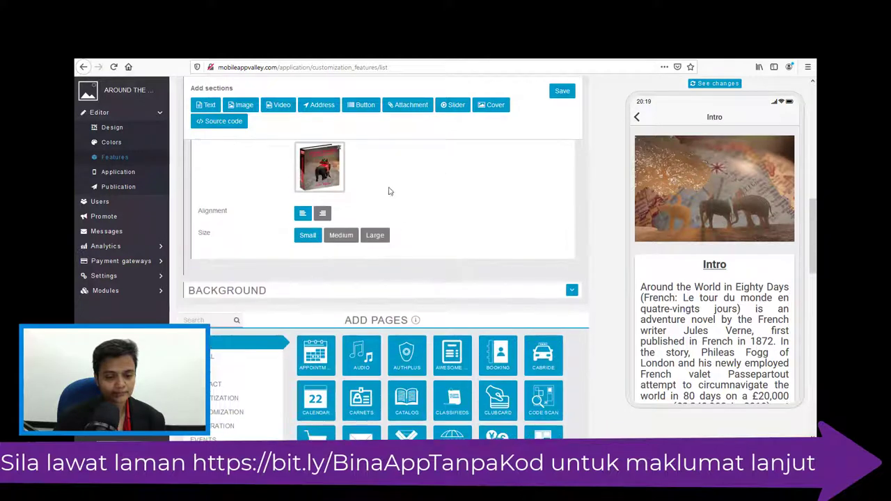
{"action": "left_click", "coordinate": [563, 91]}
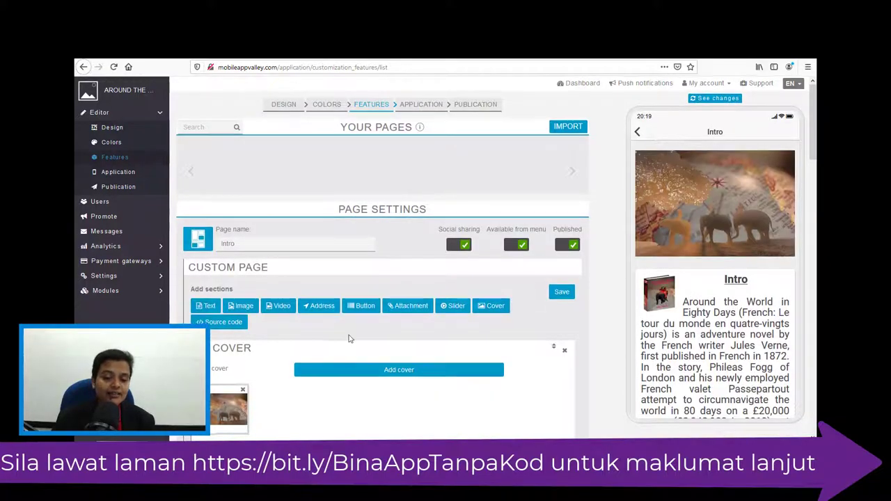
Step: Set the book cover picture's size to Large in the text section and save the page
{"action": "scroll", "coordinate": [352, 338], "scroll_direction": "down", "scroll_amount": 5}
{"action": "scroll", "coordinate": [405, 354], "scroll_direction": "down", "scroll_amount": 10}
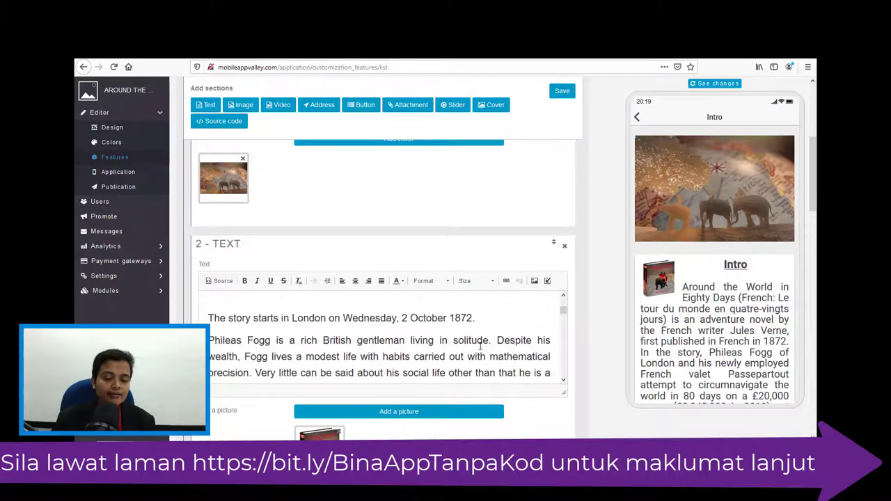
{"action": "left_click", "coordinate": [374, 384]}
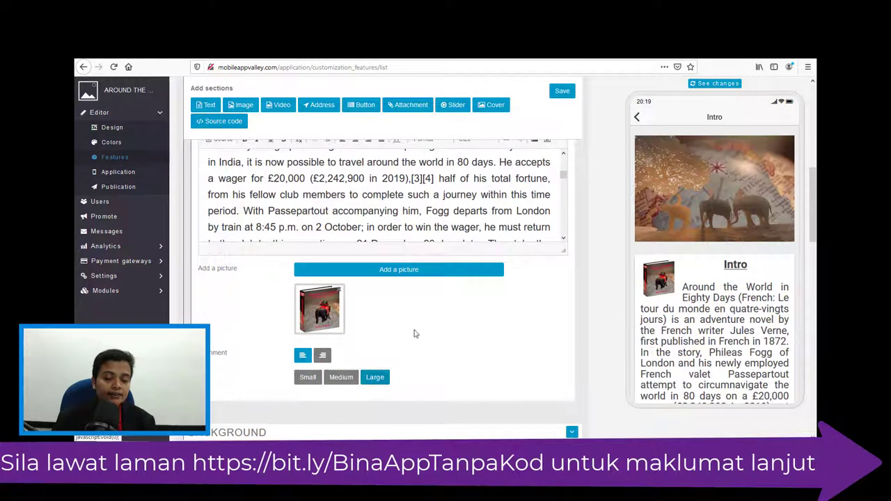
{"action": "left_click", "coordinate": [563, 92]}
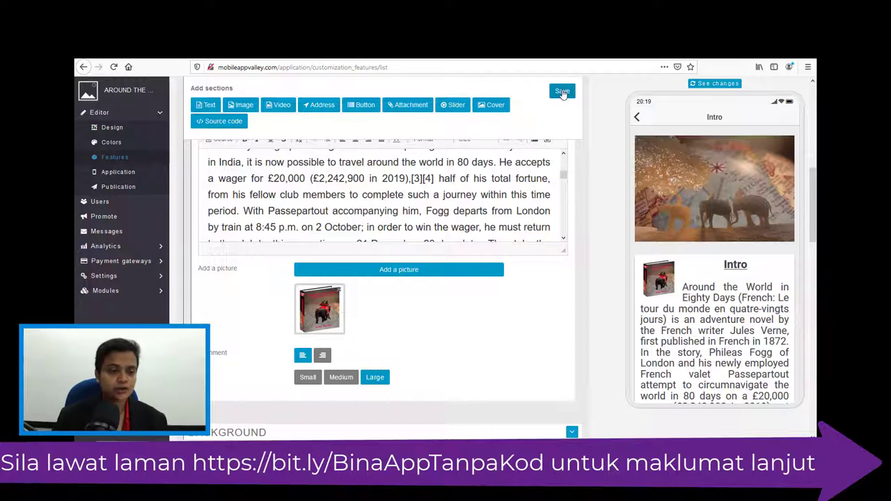
{"action": "left_click", "coordinate": [562, 93]}
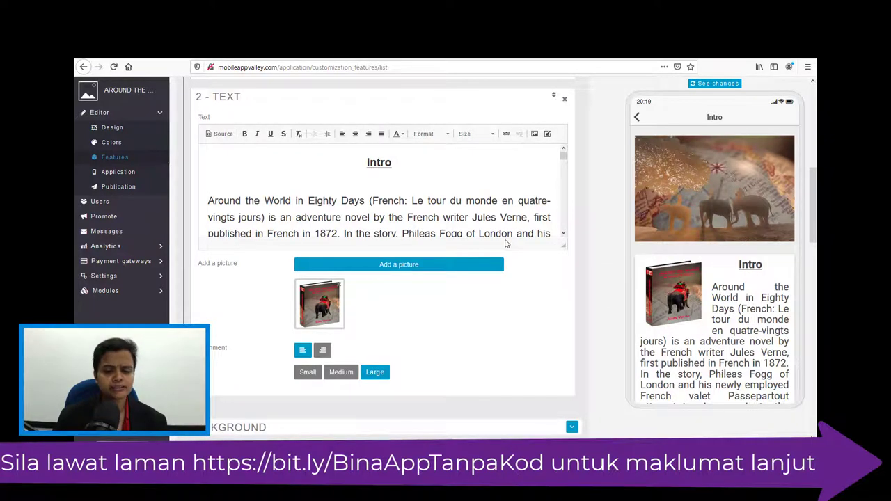
Step: Search the available pages for "eboo" and add an Ebook page to the app
{"action": "scroll", "coordinate": [506, 243], "scroll_direction": "down", "scroll_amount": 5}
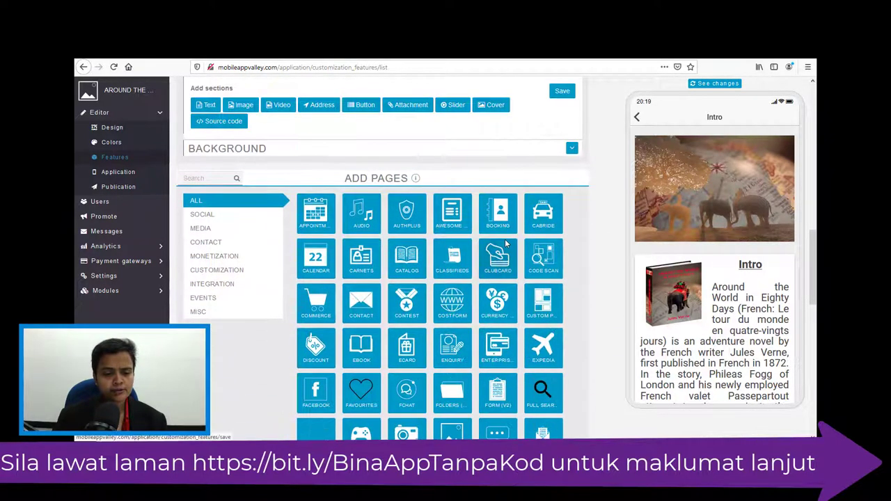
{"action": "scroll", "coordinate": [214, 225], "scroll_direction": "up", "scroll_amount": 1}
{"action": "left_click", "coordinate": [214, 225]}
{"action": "type", "text": "eboo"}
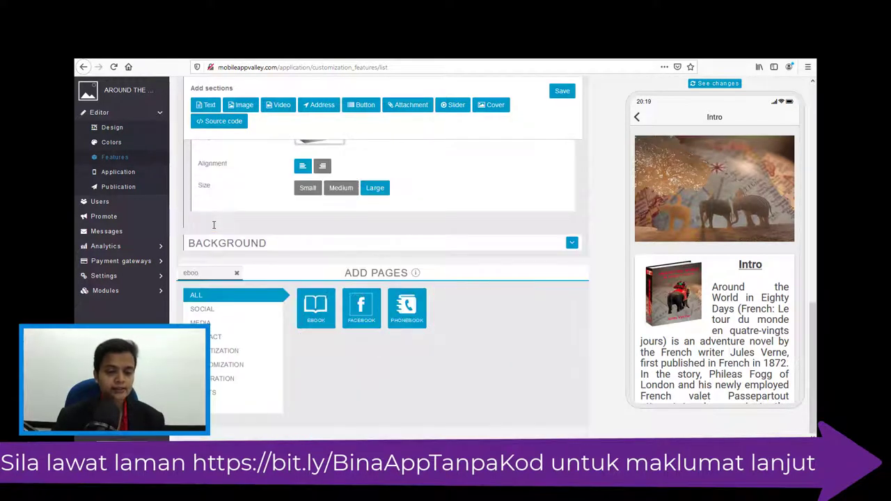
{"action": "left_click", "coordinate": [315, 317]}
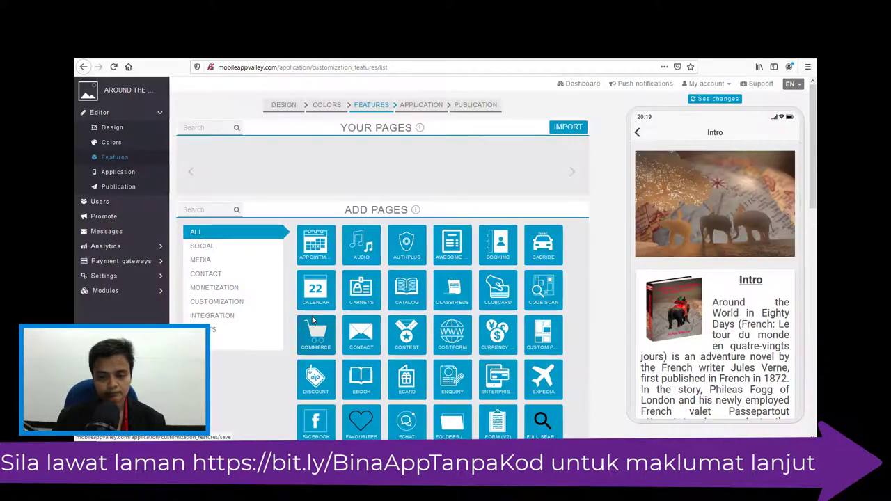
{"action": "left_click", "coordinate": [313, 320]}
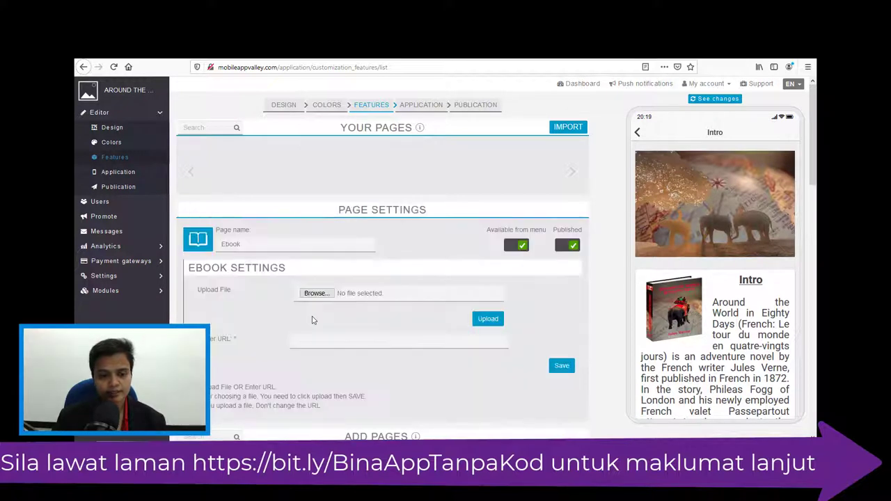
Step: For the Ebook page's upload file, browse to the pdf book folder in Apps_Ebook's around the world_80days, under 1 Apps Master Builder - Passive Class
{"action": "scroll", "coordinate": [384, 235], "scroll_direction": "down", "scroll_amount": 2}
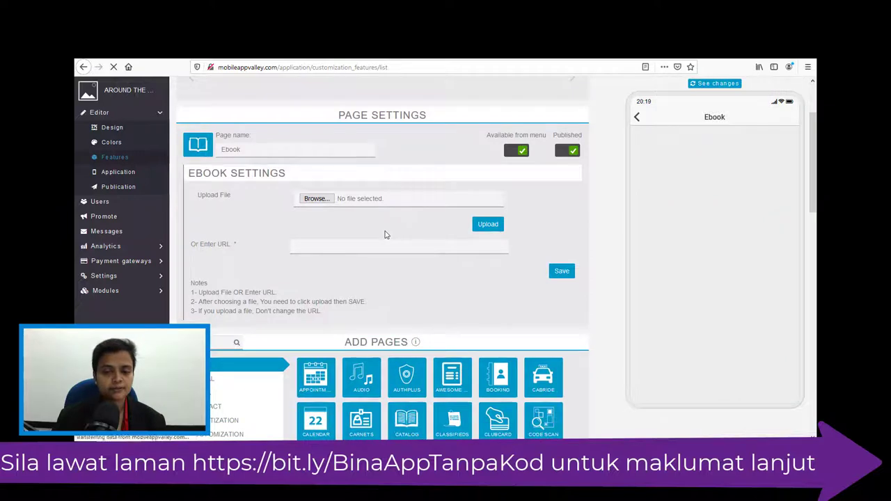
{"action": "left_click", "coordinate": [315, 199]}
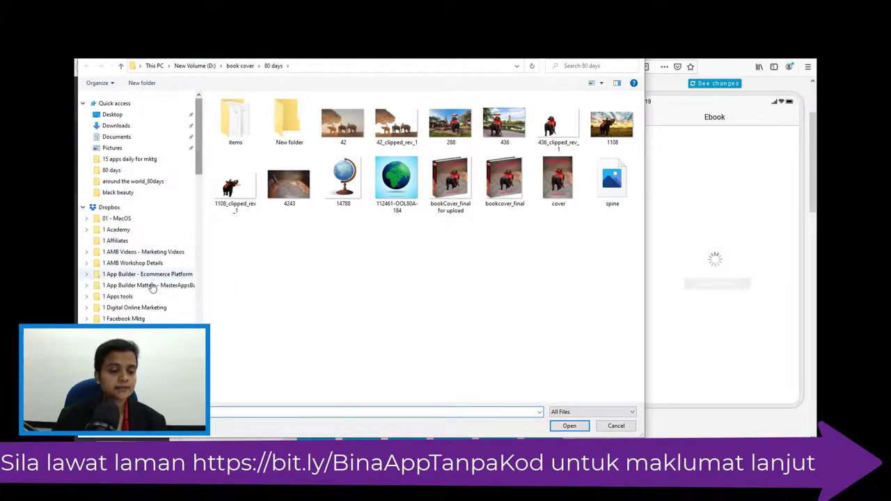
{"action": "left_click", "coordinate": [158, 262]}
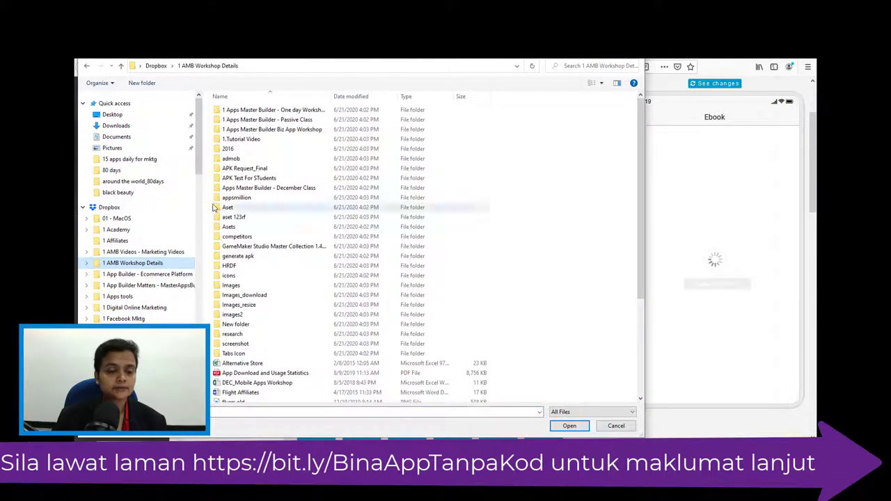
{"action": "left_click_drag", "start_coordinate": [203, 200], "coordinate": [147, 201]}
{"action": "double_click", "coordinate": [242, 120]}
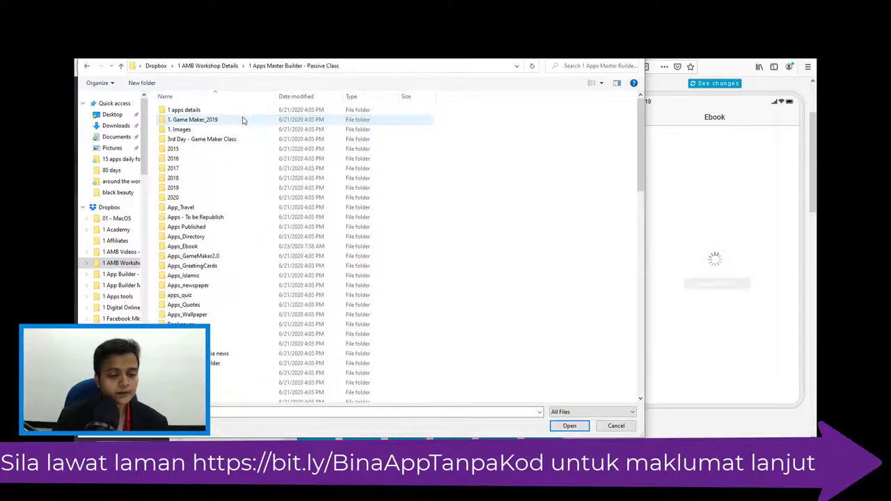
{"action": "double_click", "coordinate": [203, 247]}
{"action": "double_click", "coordinate": [199, 110]}
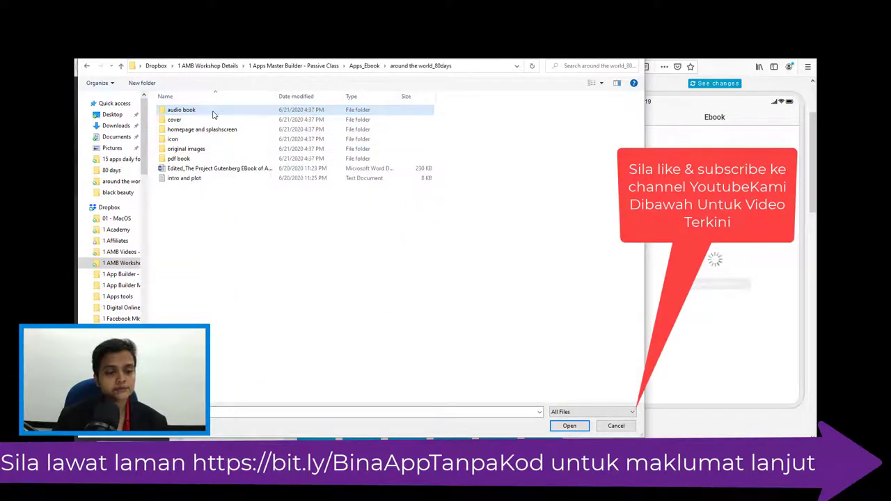
{"action": "double_click", "coordinate": [206, 159]}
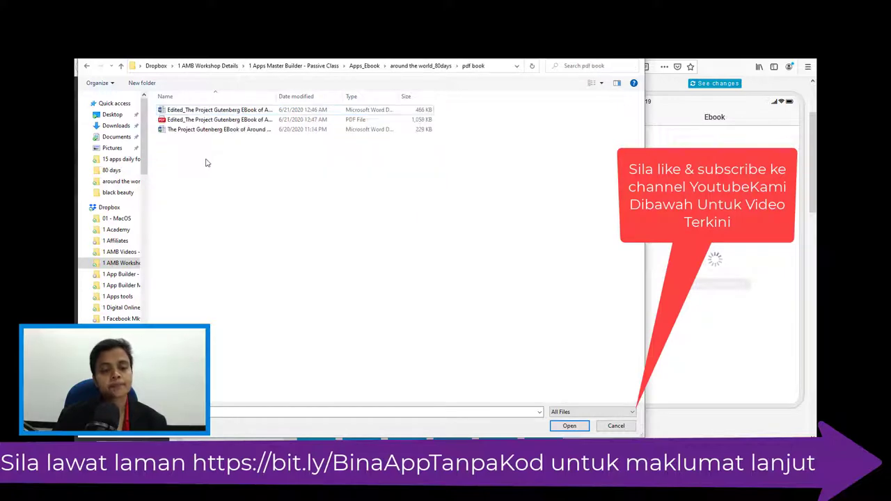
Step: Choose the edited Project Gutenberg EBook of Around the World in 80 Days PDF and upload it to the Ebook page
{"action": "left_click", "coordinate": [230, 120]}
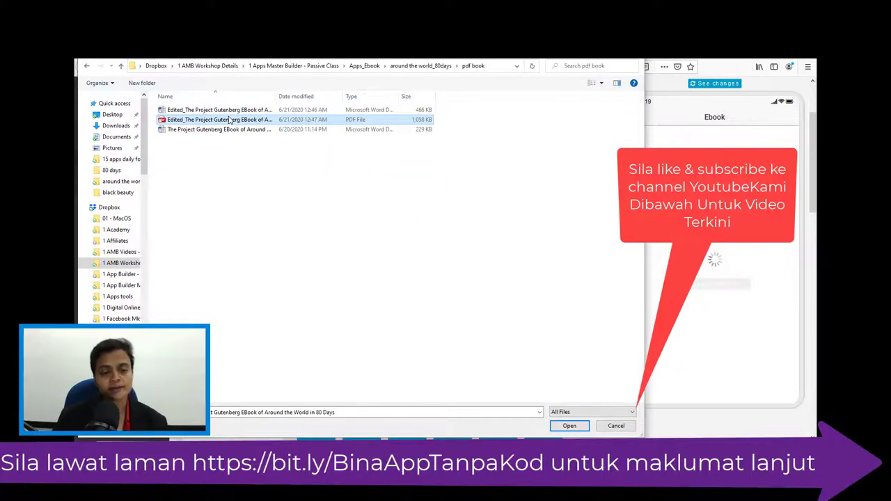
{"action": "double_click", "coordinate": [230, 119]}
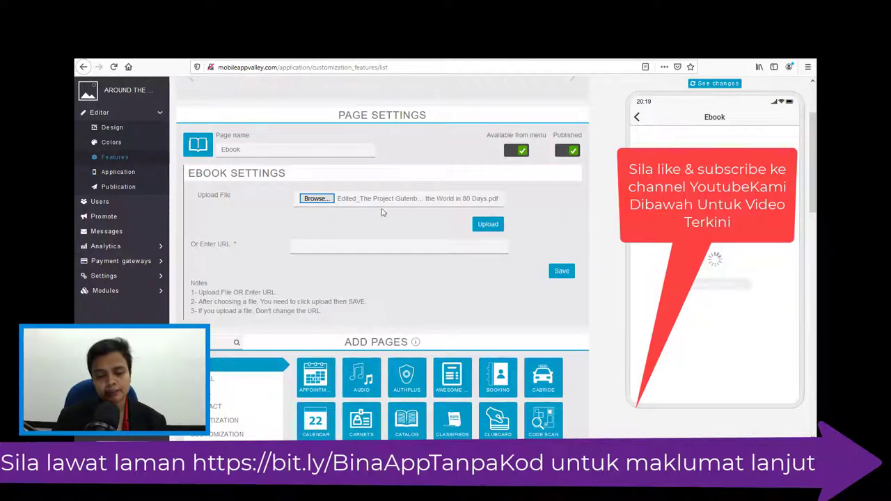
{"action": "left_click", "coordinate": [488, 226]}
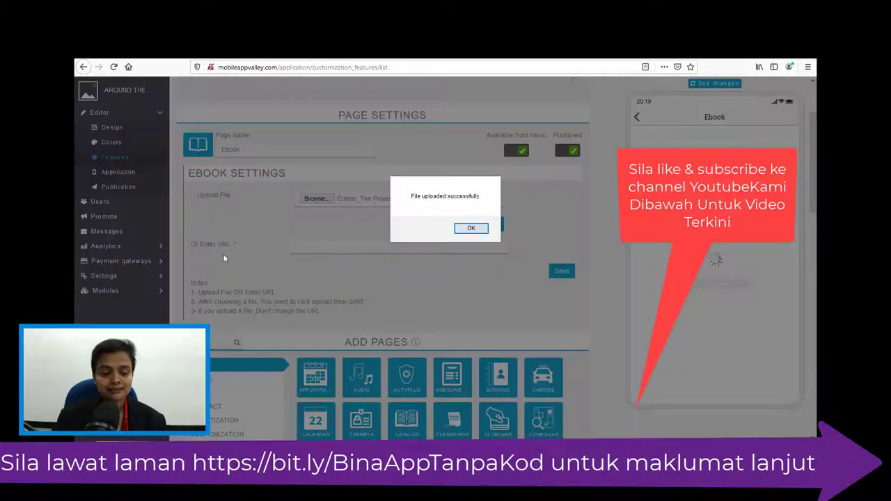
Step: Save the Ebook page with the uploaded PDF
{"action": "left_click", "coordinate": [483, 229]}
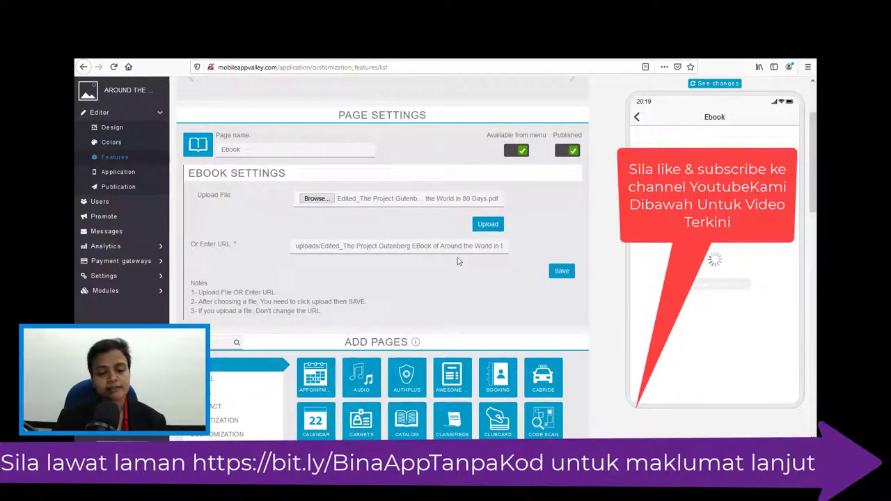
{"action": "left_click", "coordinate": [562, 273]}
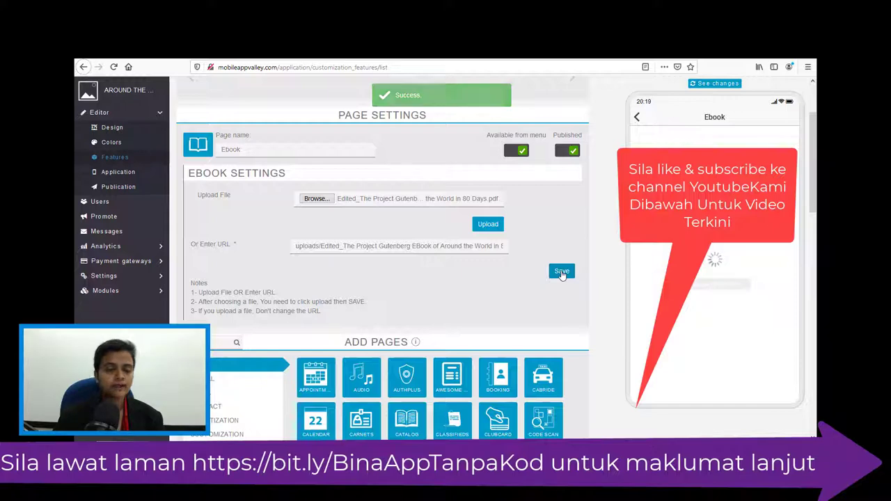
{"action": "scroll", "coordinate": [438, 275], "scroll_direction": "down", "scroll_amount": 3}
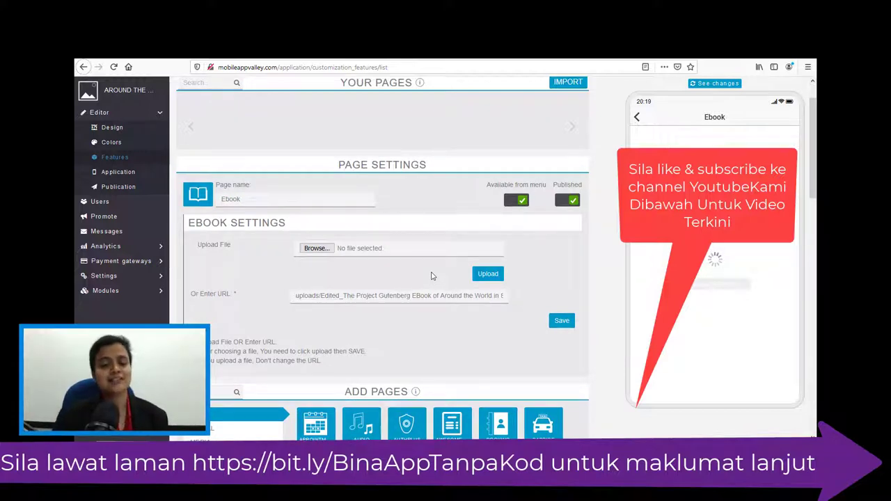
{"action": "scroll", "coordinate": [437, 275], "scroll_direction": "down", "scroll_amount": 5}
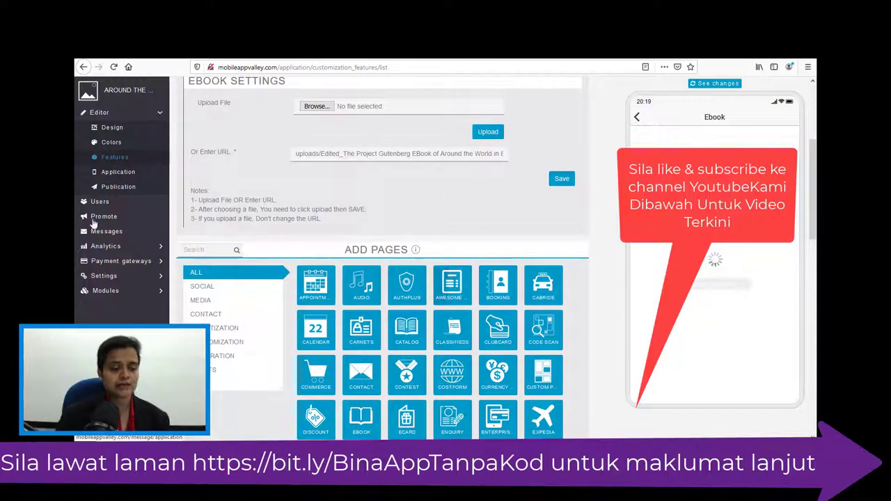
Step: Search the available pages for "link"
{"action": "left_click", "coordinate": [189, 249]}
{"action": "type", "text": "link"}
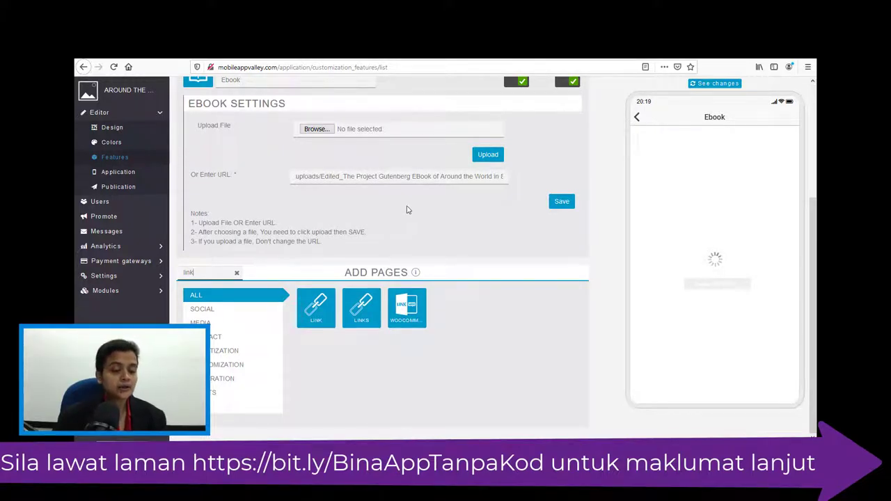
{"action": "scroll", "coordinate": [408, 210], "scroll_direction": "up", "scroll_amount": 2}
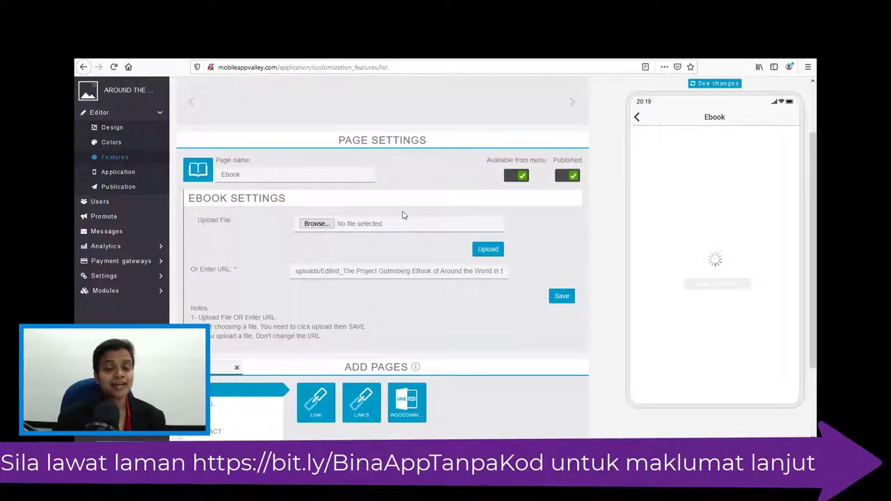
{"action": "scroll", "coordinate": [402, 216], "scroll_direction": "down", "scroll_amount": 2}
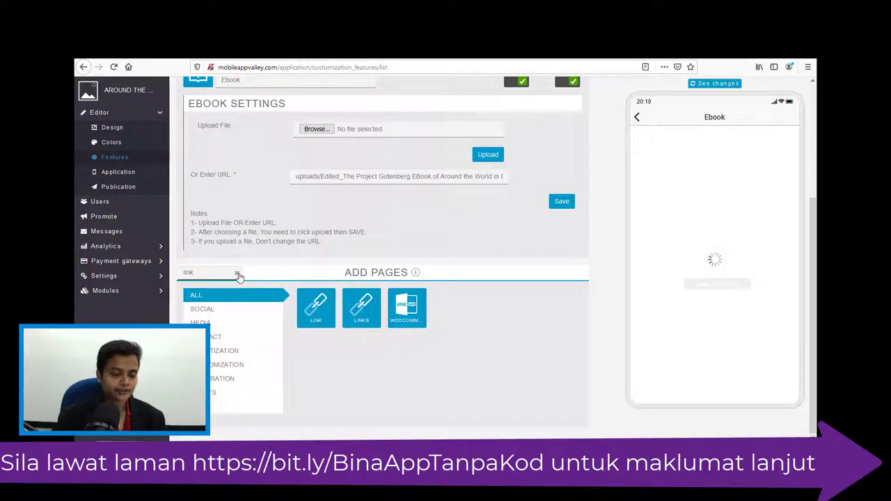
Step: Search the available pages for "audi" instead and add an Audio page to the app
{"action": "left_click", "coordinate": [238, 274]}
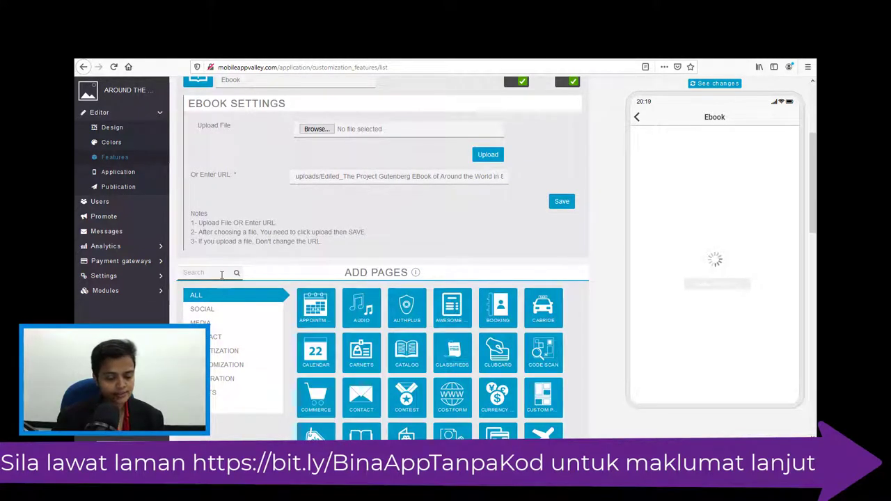
{"action": "type", "text": "audi"}
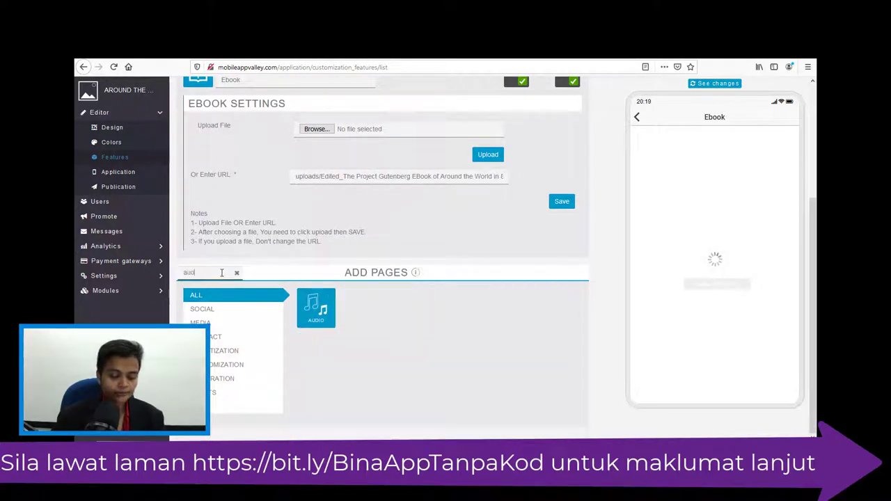
{"action": "left_click", "coordinate": [318, 306]}
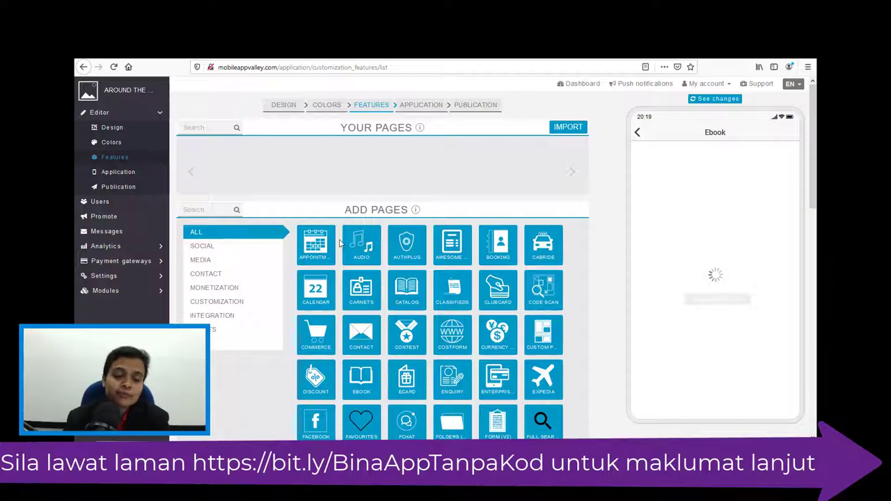
{"action": "left_click", "coordinate": [340, 243]}
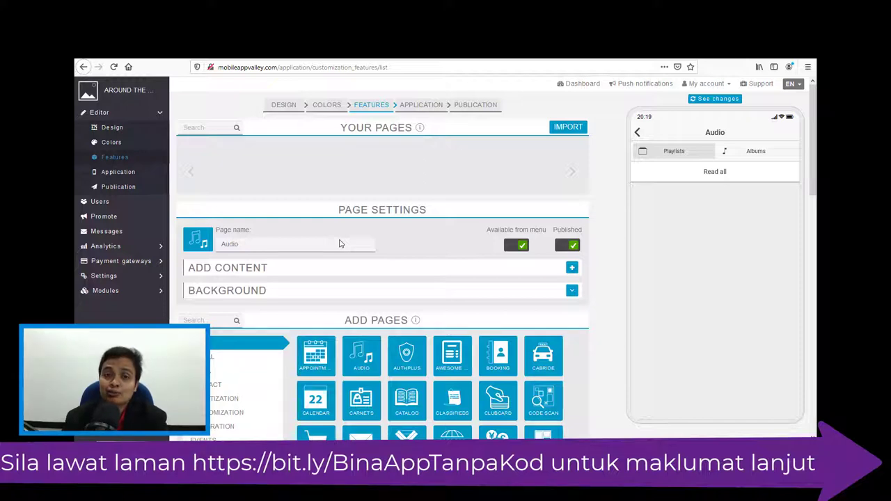
Step: Add a playlist to the Audio page with "bookCover_final for upload" from New Volume (D:)'s book cover > 80 days folder as its picture
{"action": "left_click", "coordinate": [572, 269]}
{"action": "left_click", "coordinate": [237, 312]}
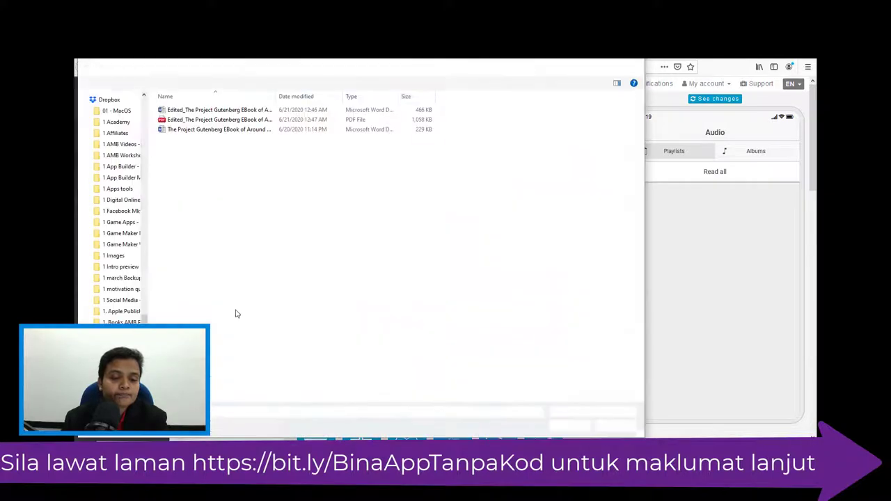
{"action": "scroll", "coordinate": [144, 163], "scroll_direction": "down", "scroll_amount": 3}
{"action": "scroll", "coordinate": [144, 162], "scroll_direction": "up", "scroll_amount": 3}
{"action": "scroll", "coordinate": [112, 209], "scroll_direction": "down", "scroll_amount": 15}
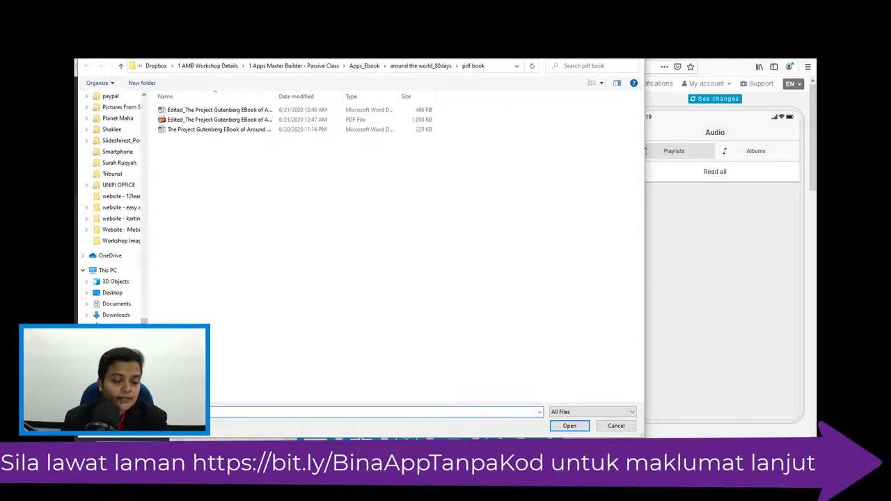
{"action": "left_click", "coordinate": [115, 371]}
{"action": "double_click", "coordinate": [200, 115]}
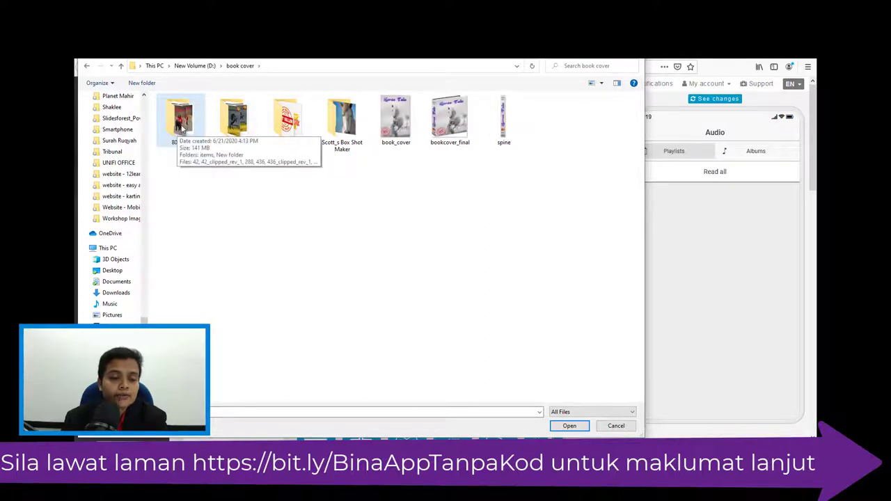
{"action": "double_click", "coordinate": [182, 128]}
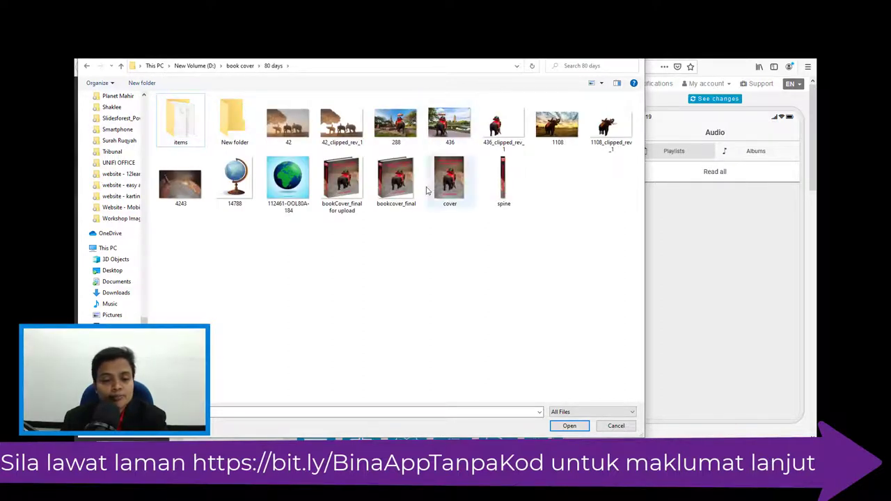
{"action": "double_click", "coordinate": [353, 195]}
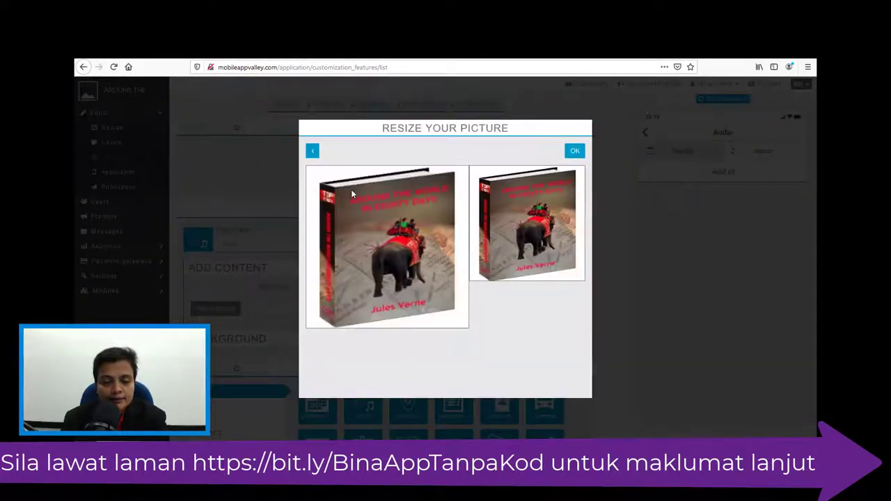
{"action": "left_click", "coordinate": [572, 153]}
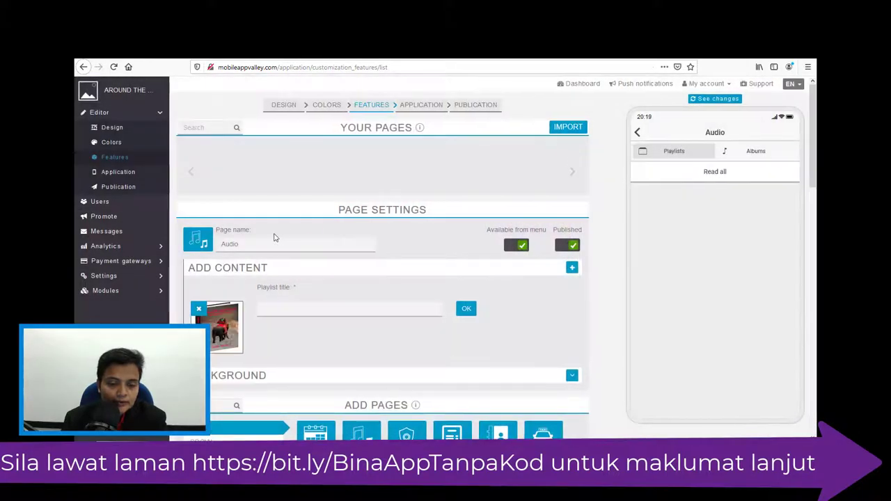
Step: Copy AROUND THE WORLD IN EIGHTY DAYS from the Word document into the playlist title and confirm the playlist
{"action": "left_click", "coordinate": [288, 314]}
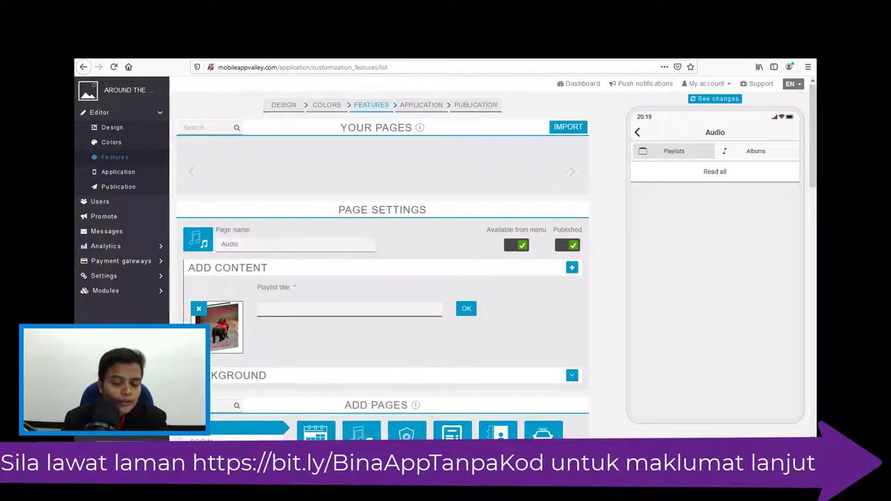
{"action": "left_click", "coordinate": [336, 410]}
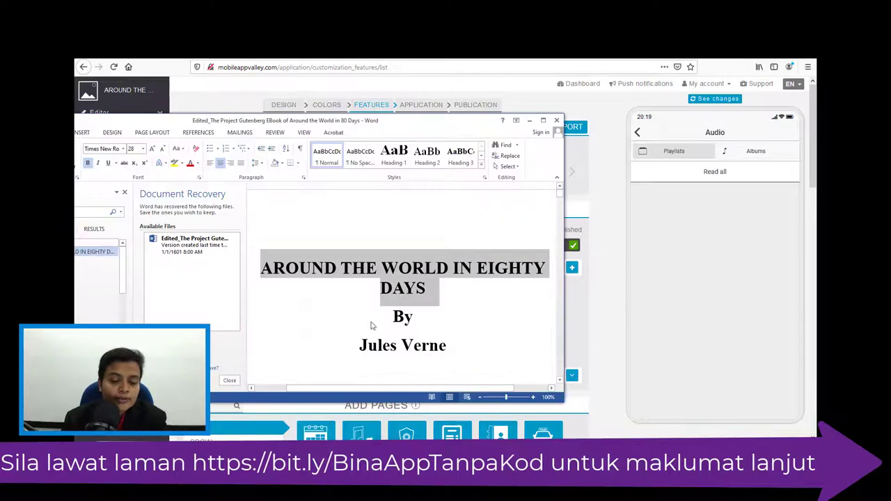
{"action": "right_click", "coordinate": [395, 286]}
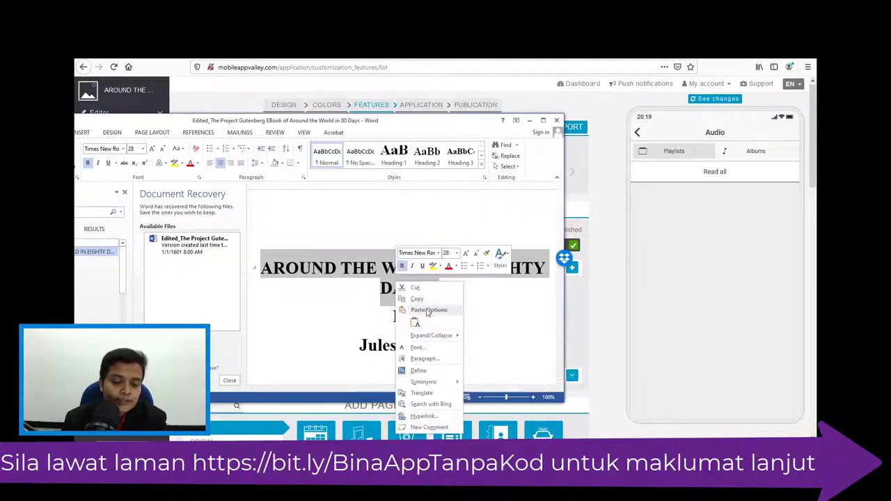
{"action": "left_click", "coordinate": [421, 300]}
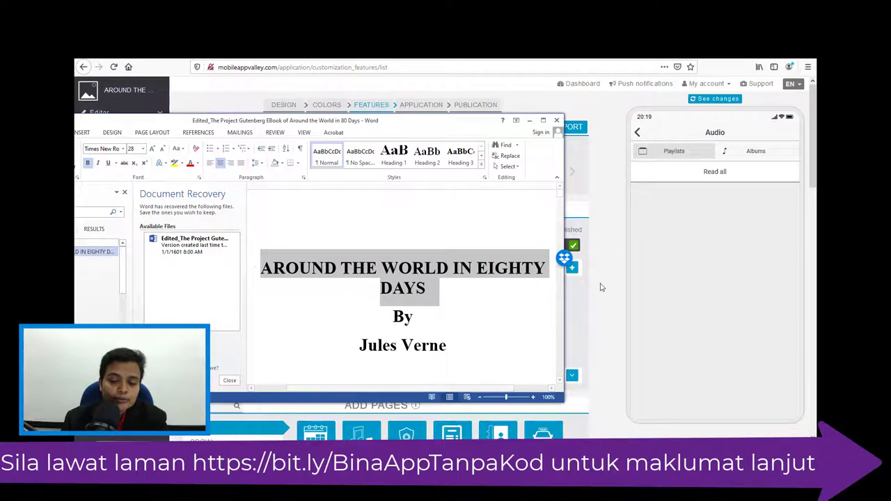
{"action": "left_click", "coordinate": [601, 286]}
{"action": "left_click", "coordinate": [343, 309]}
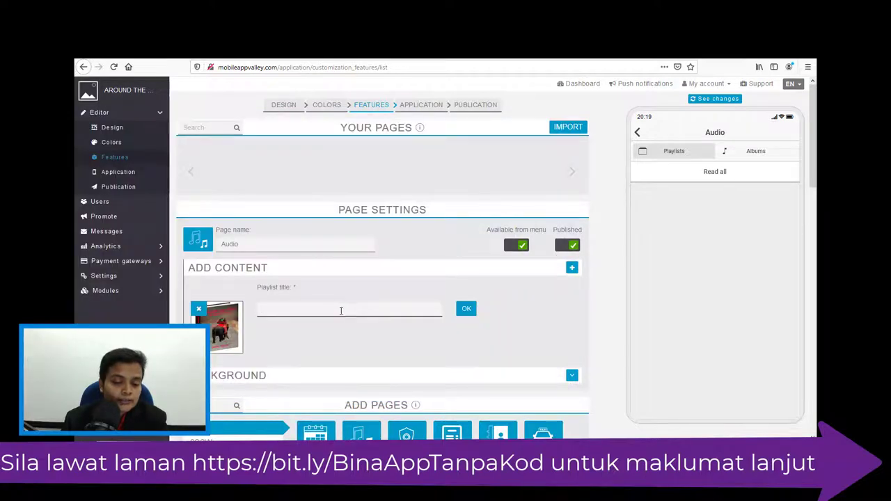
{"action": "right_click", "coordinate": [342, 311]}
{"action": "left_click", "coordinate": [369, 348]}
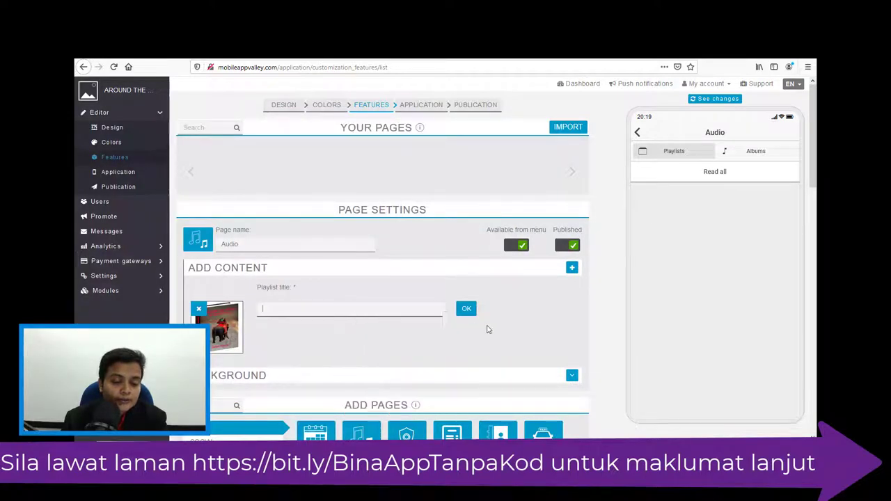
{"action": "left_click", "coordinate": [466, 311]}
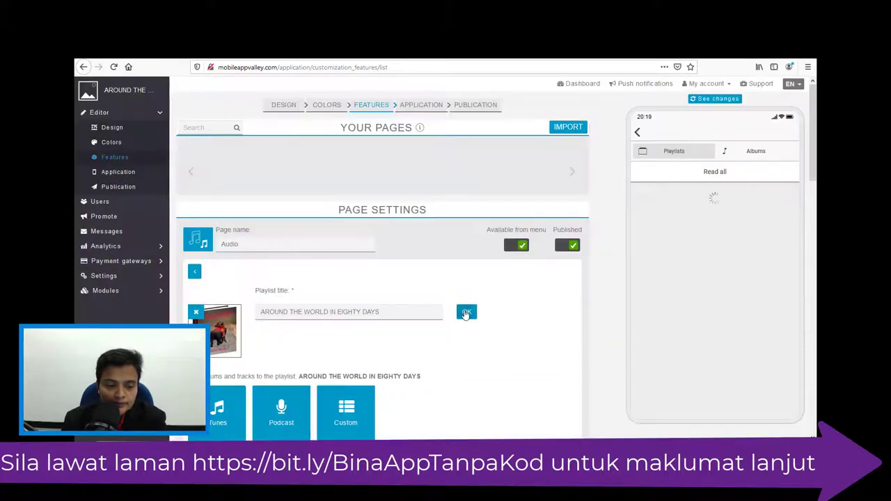
Step: Start a custom album for the playlist and enter Chapter 1 as its first track's title
{"action": "scroll", "coordinate": [466, 313], "scroll_direction": "down", "scroll_amount": 2}
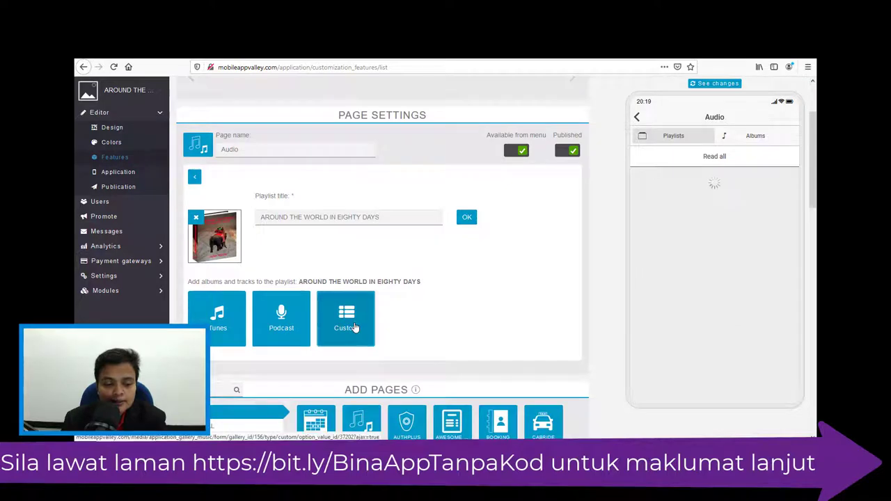
{"action": "left_click", "coordinate": [356, 328]}
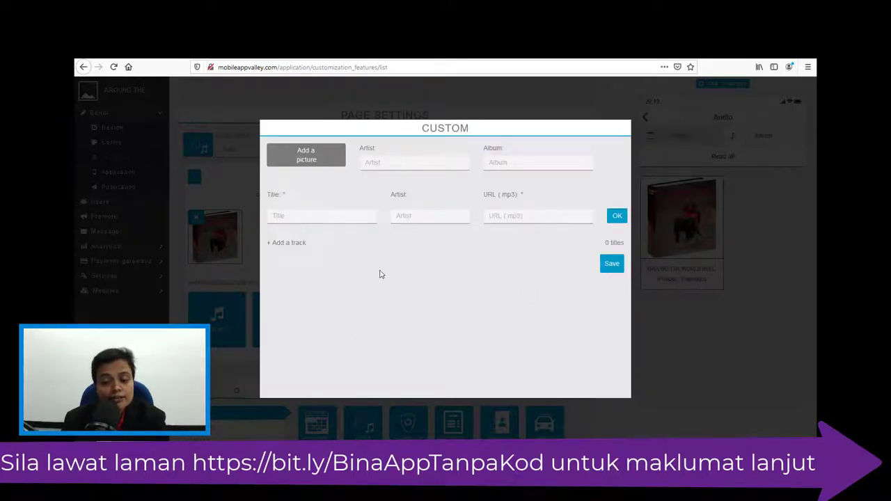
{"action": "left_click", "coordinate": [308, 216]}
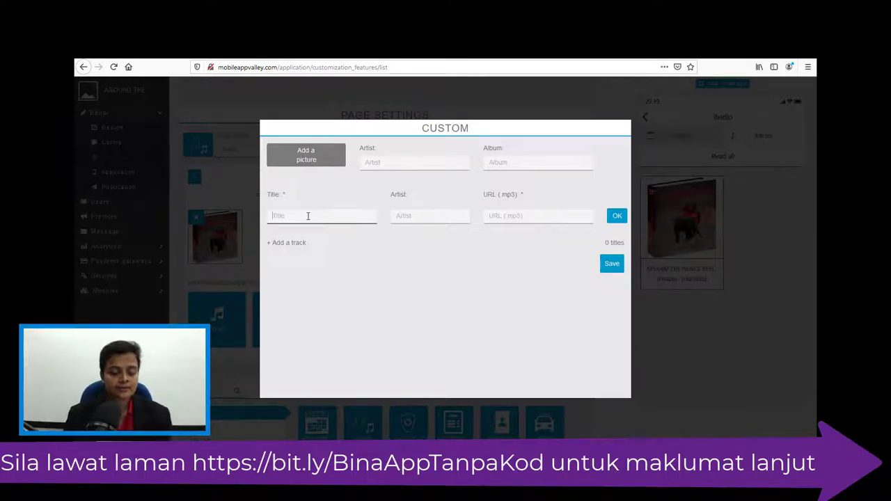
{"action": "type", "text": "Chapter 1"}
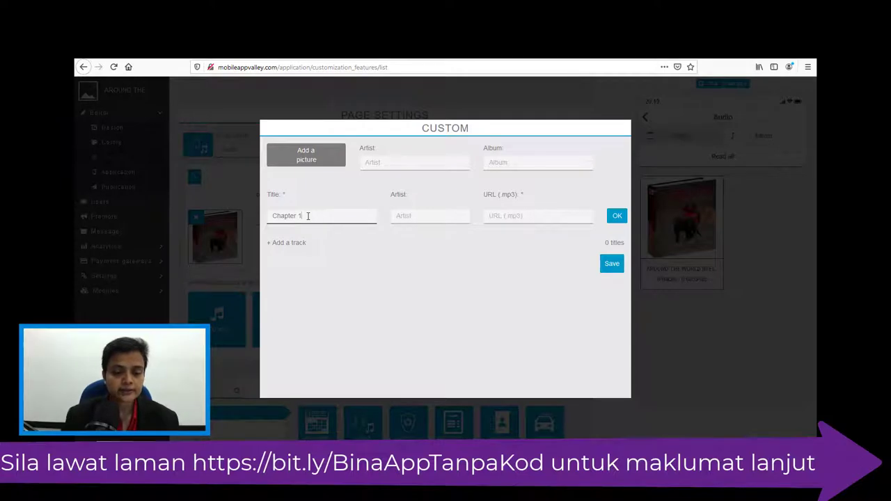
{"action": "left_click", "coordinate": [419, 218]}
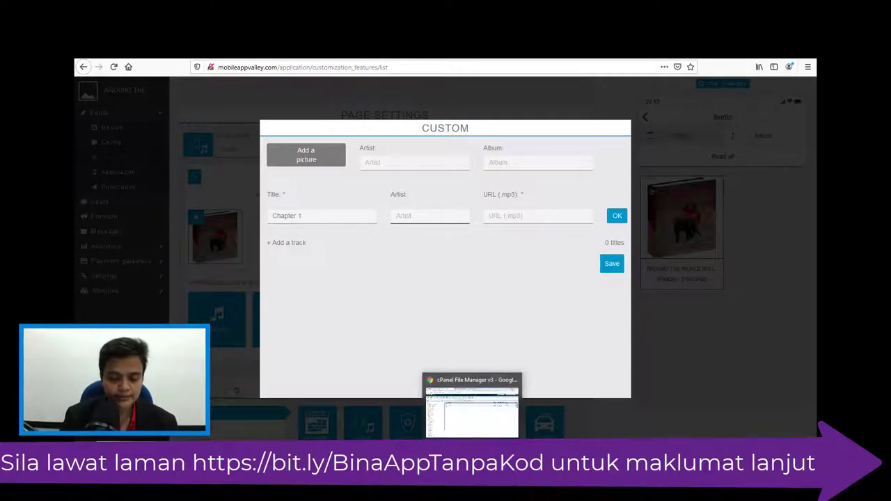
Step: Switch to the Word document, copy the author name Jules Verne and return to the app editor
{"action": "left_click", "coordinate": [352, 418]}
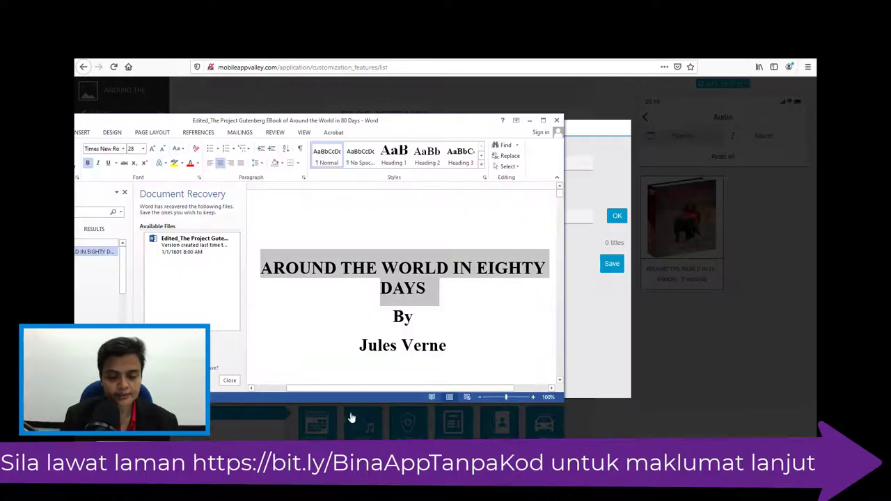
{"action": "triple_click", "coordinate": [354, 346]}
{"action": "left_click_drag", "start_coordinate": [354, 345], "coordinate": [447, 350]}
{"action": "key", "text": "ctrl+c"}
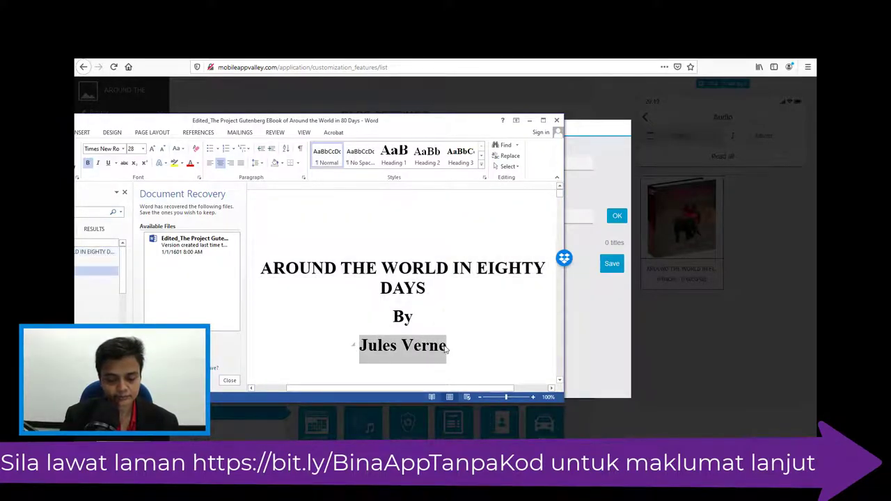
{"action": "left_click", "coordinate": [707, 388]}
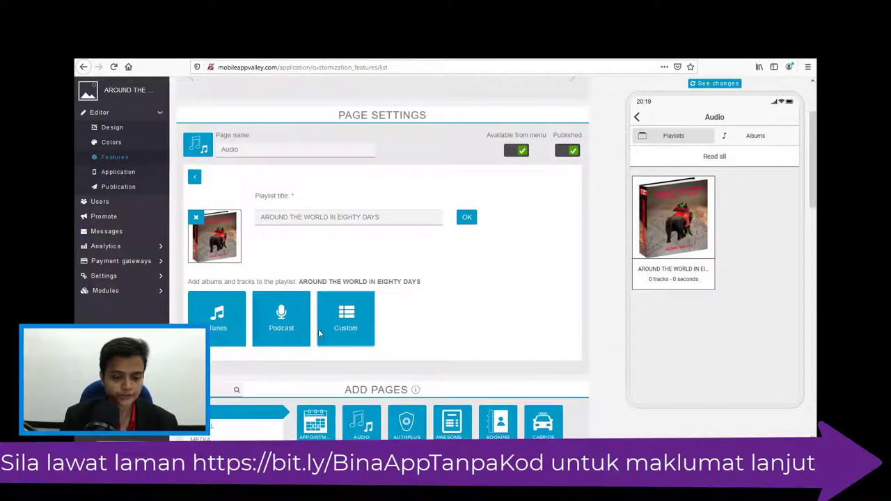
Step: Start a custom album for the playlist again with Jules Verne as its first track's artist and Chapter 1 as the title
{"action": "left_click", "coordinate": [346, 324]}
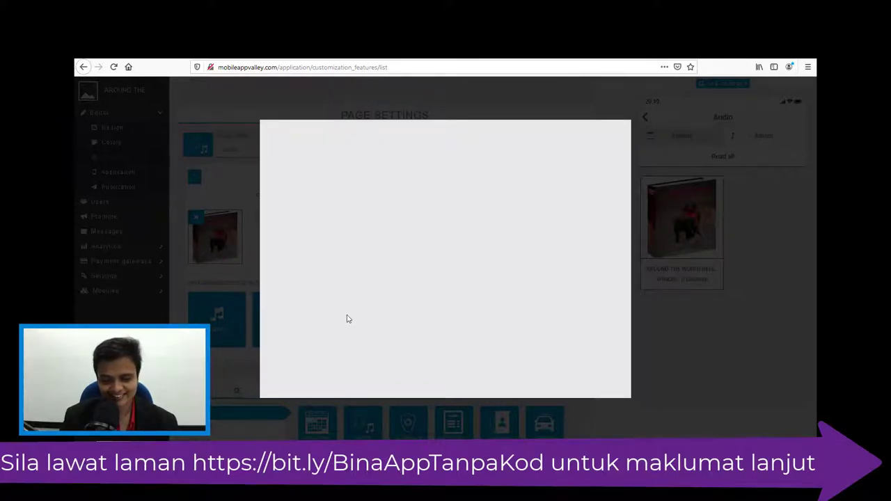
{"action": "left_click", "coordinate": [408, 219]}
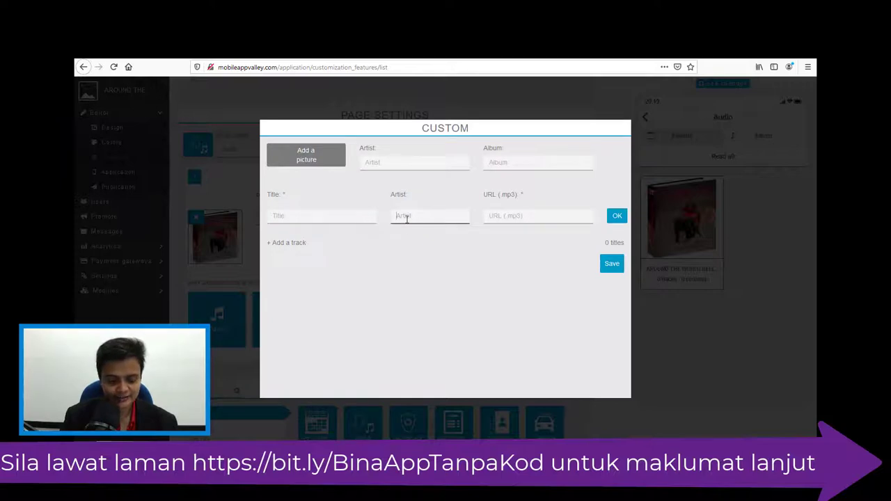
{"action": "key", "text": "ctrl+v"}
{"action": "left_click", "coordinate": [305, 218]}
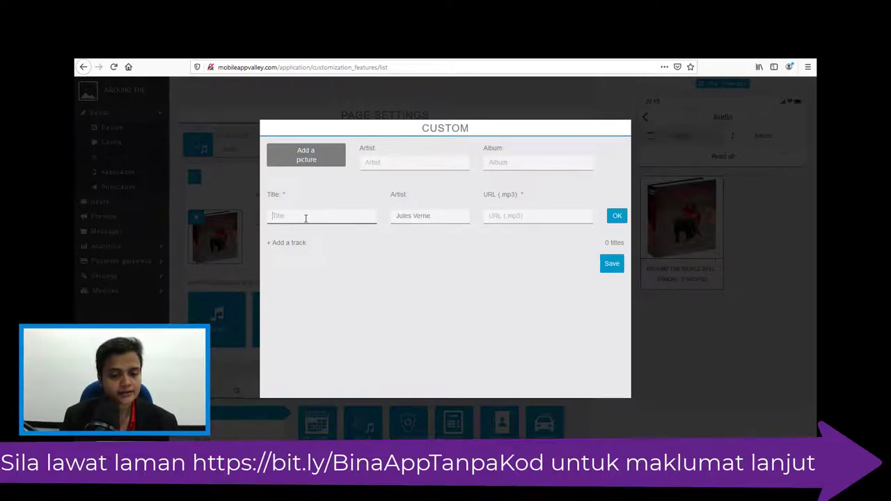
{"action": "type", "text": "Chapter 1"}
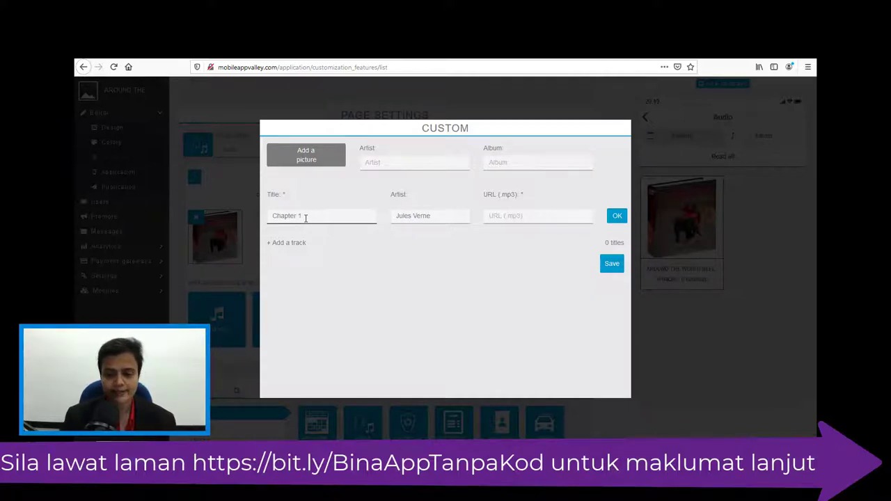
Step: Copy the audio file address info.appsmasterbuilder.com/ebook/blackbeauty/1.mp3 into the Chapter 1 track's URL and add the track to the album
{"action": "left_click", "coordinate": [542, 215]}
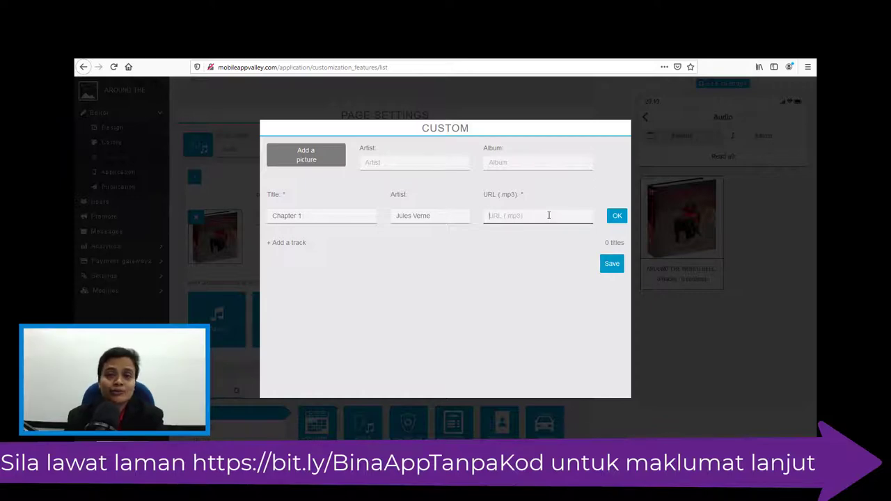
{"action": "left_click", "coordinate": [549, 216]}
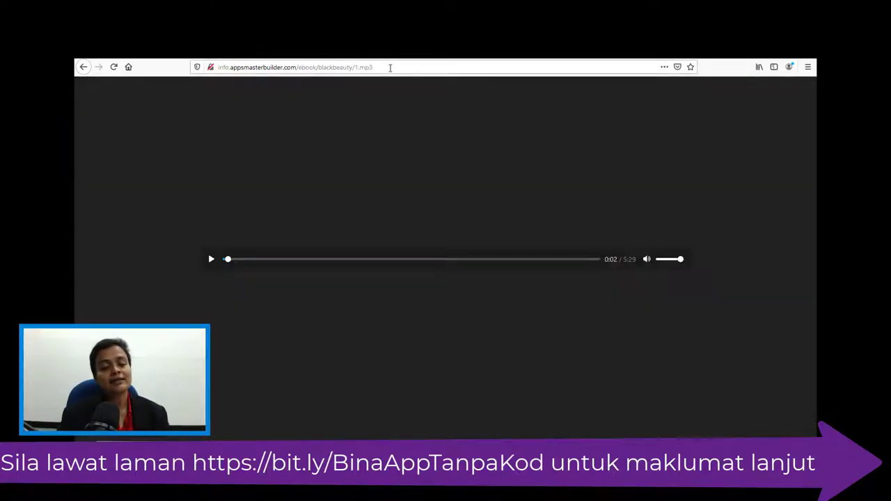
{"action": "left_click_drag", "start_coordinate": [375, 68], "coordinate": [209, 65]}
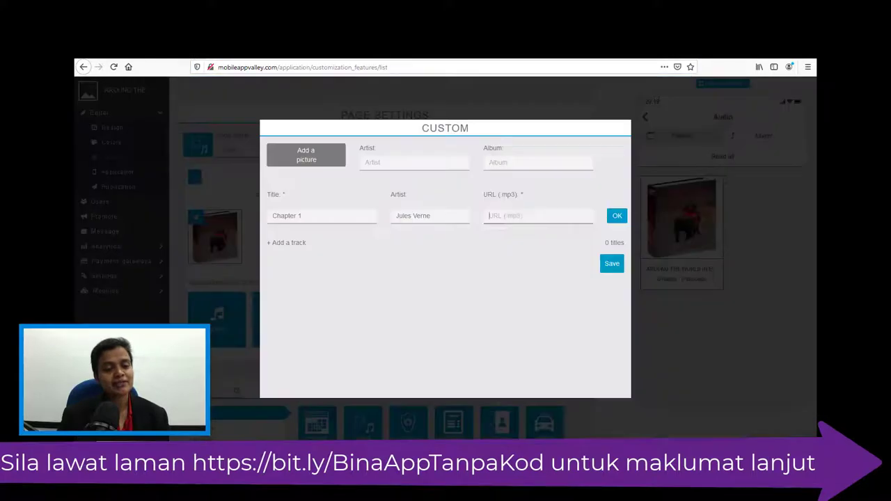
{"action": "key", "text": "ctrl+v"}
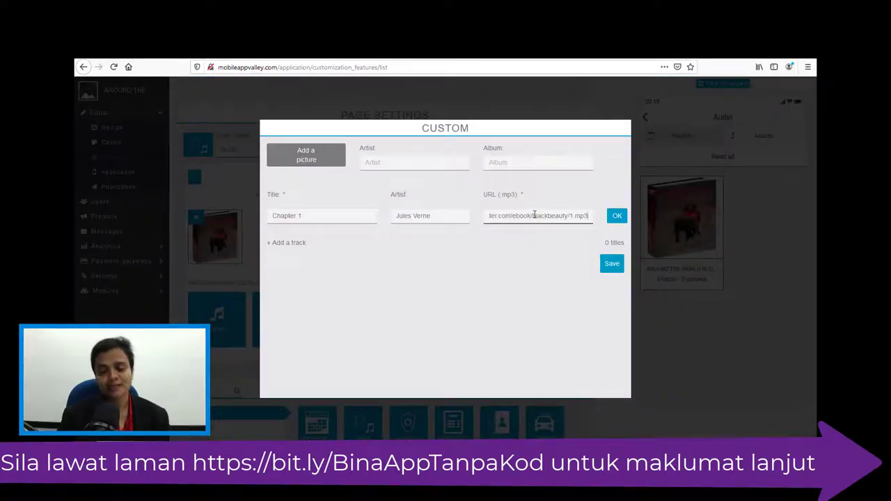
{"action": "left_click", "coordinate": [617, 218]}
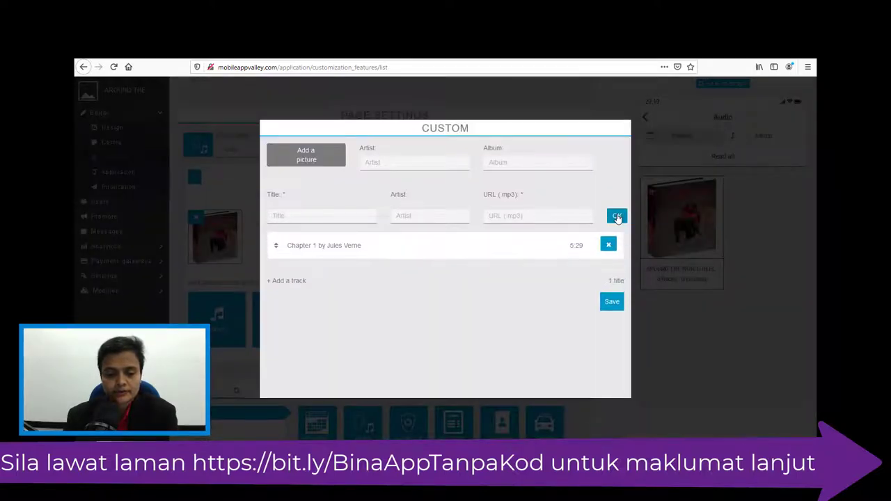
{"action": "left_click", "coordinate": [275, 215]}
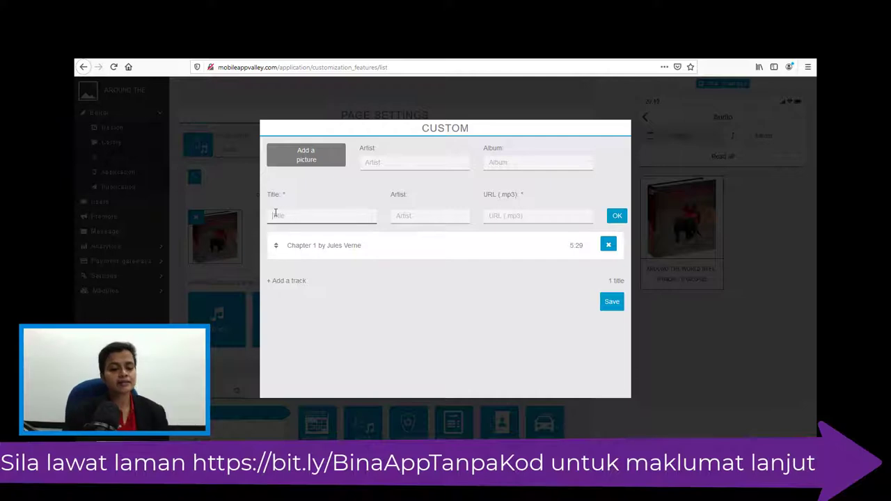
{"action": "type", "text": "Chap"}
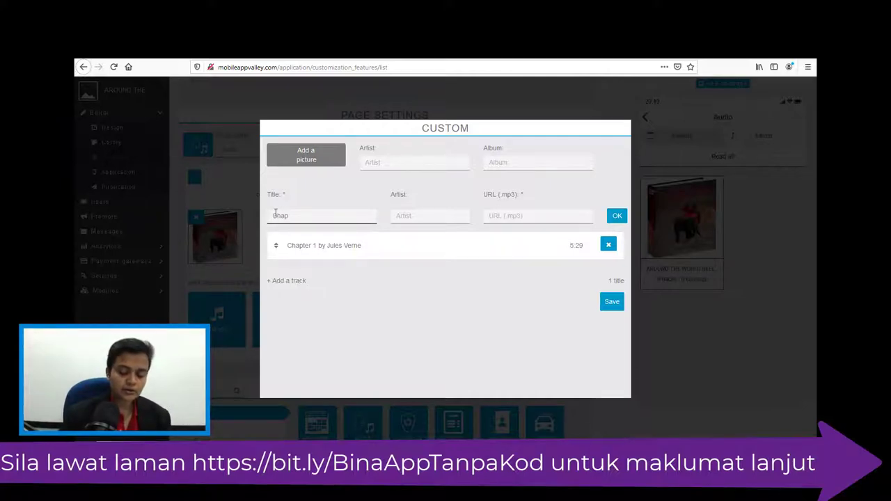
{"action": "type", "text": "ter 2"}
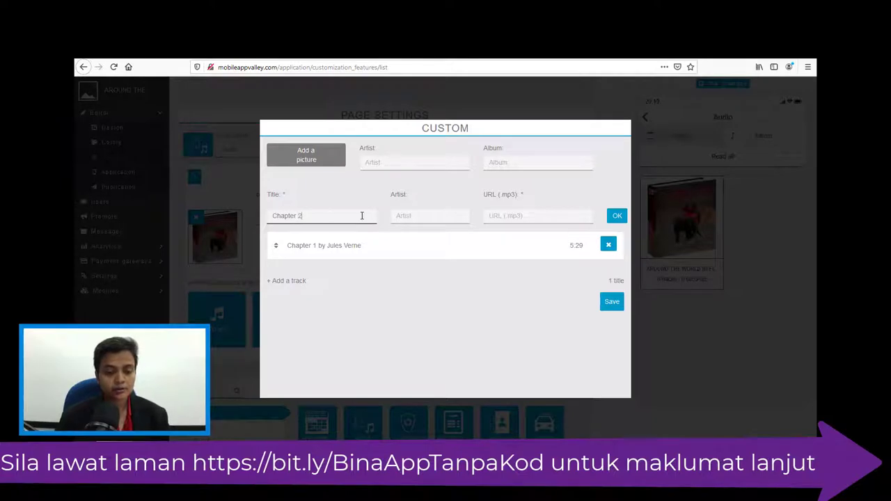
{"action": "left_click", "coordinate": [450, 218]}
{"action": "key", "text": "ctrl+v"}
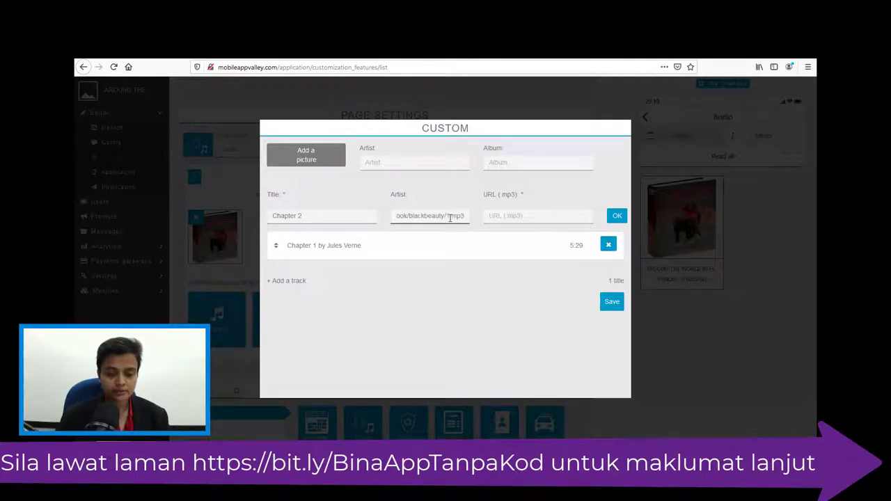
{"action": "key", "text": "ctrl+a"}
{"action": "key", "text": "BackSpace"}
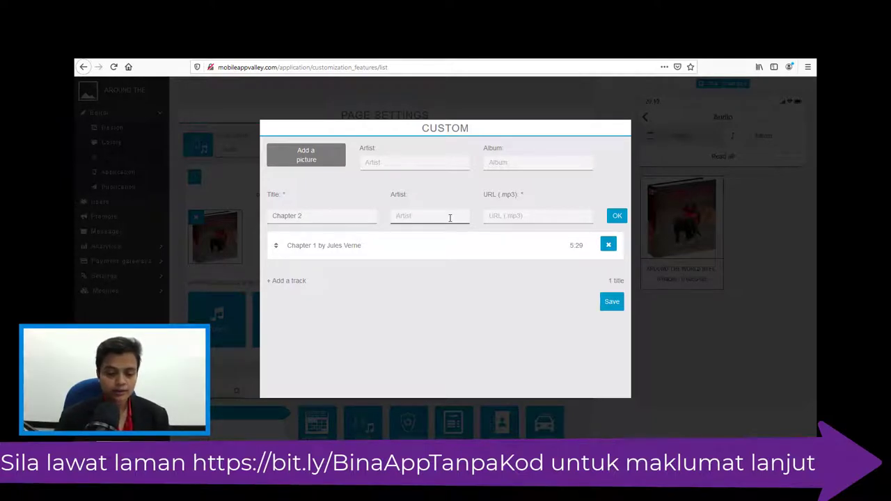
{"action": "key", "text": "alt+Tab"}
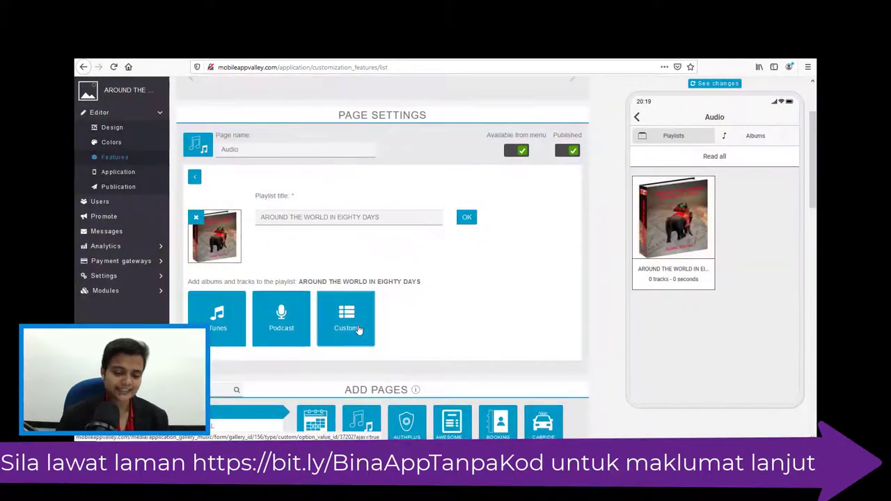
Step: Open a new custom album for the playlist and enter a track with artist Jules Verne and title Chapter 2
{"action": "left_click", "coordinate": [358, 328]}
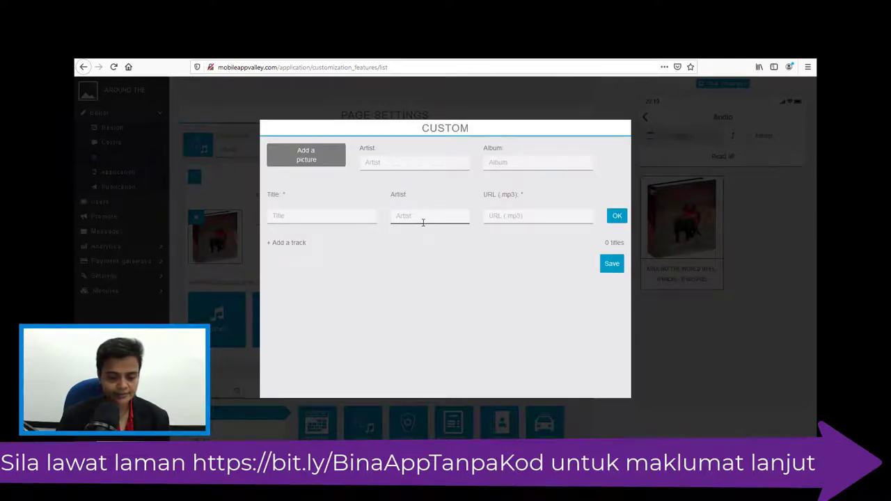
{"action": "type", "text": "Jules Verne"}
{"action": "left_click", "coordinate": [344, 219]}
{"action": "type", "text": "Chap"}
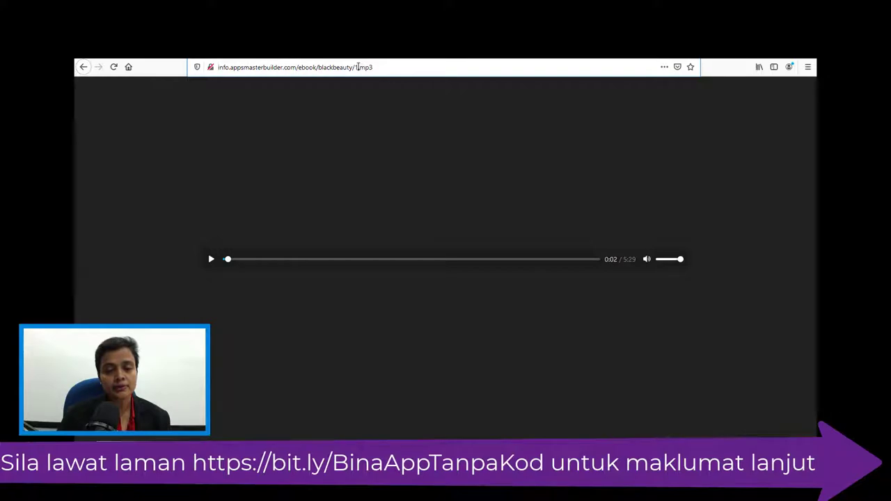
Step: Change the audio file's web address to info.appsmasterbuilder.com/ebook/blackbeauty/2.mp3, load it and check its playback
{"action": "left_click", "coordinate": [358, 67]}
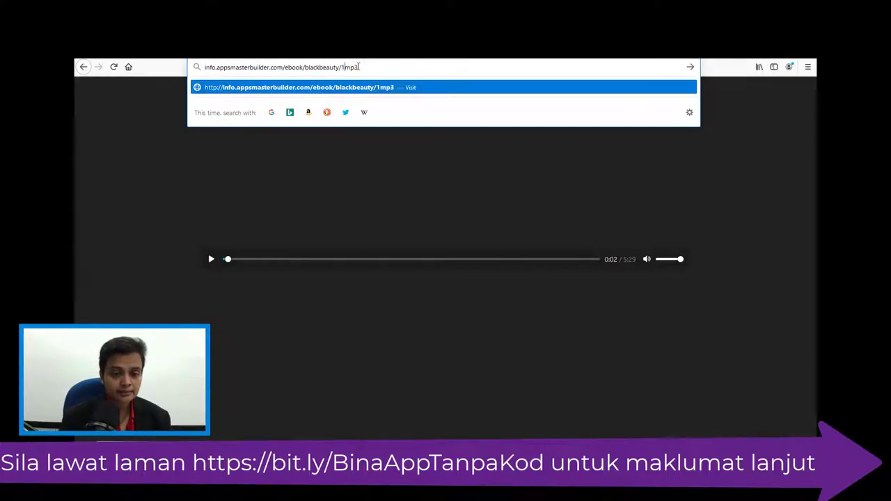
{"action": "key", "text": "BackSpace"}
{"action": "type", "text": "2."}
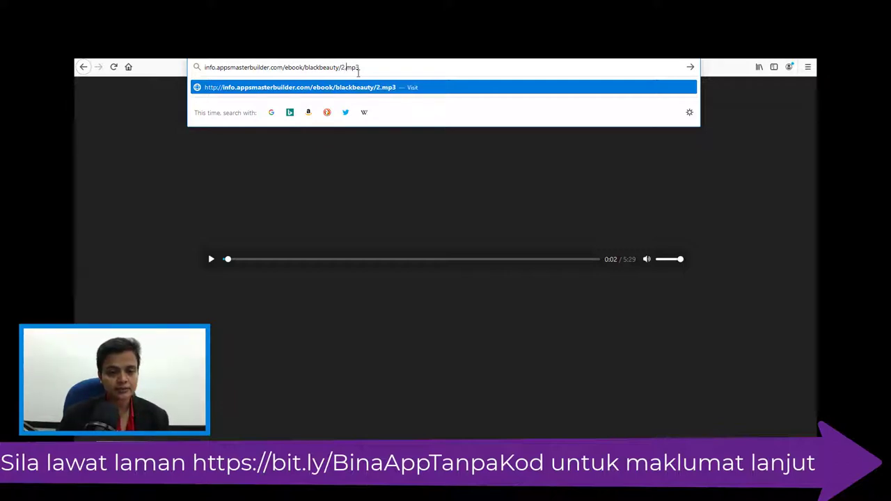
{"action": "key", "text": "Return"}
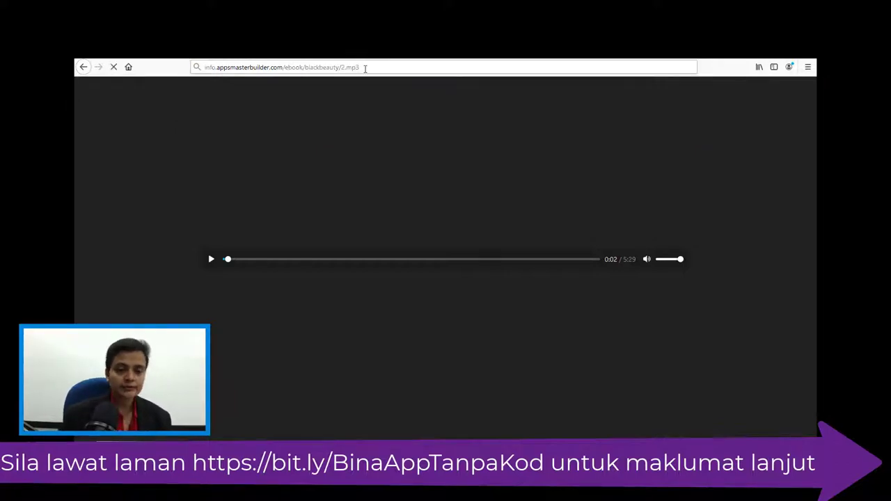
{"action": "left_click", "coordinate": [212, 259]}
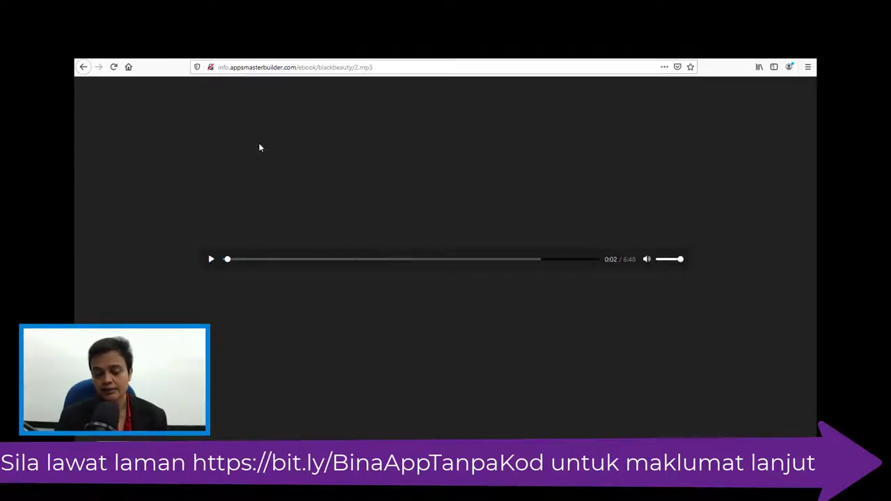
Step: Copy the 2.mp3 address into the Chapter 2 track's URL and add the track to the album
{"action": "left_click_drag", "start_coordinate": [377, 67], "coordinate": [196, 69]}
{"action": "key", "text": "ctrl+Tab"}
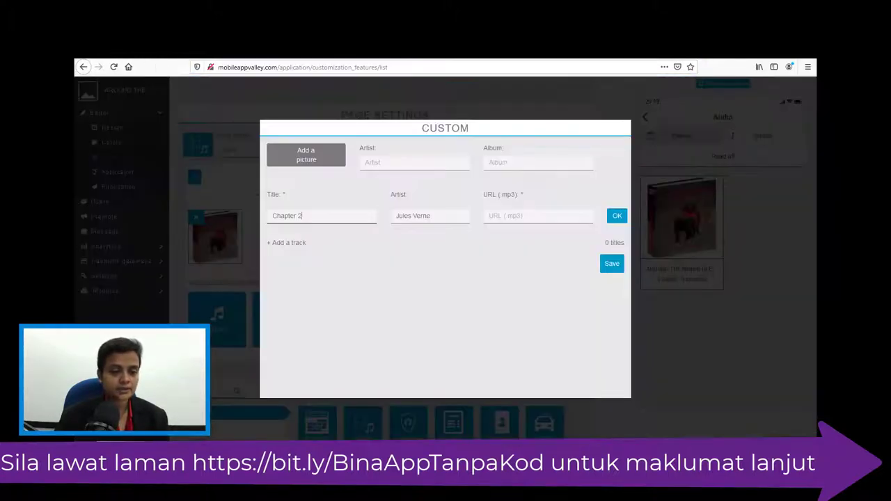
{"action": "left_click", "coordinate": [503, 215]}
{"action": "key", "text": "ctrl+v"}
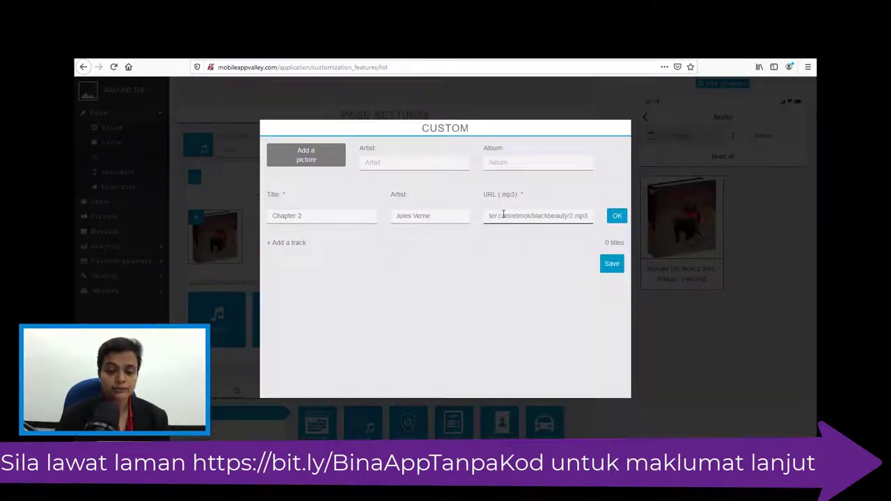
{"action": "left_click", "coordinate": [618, 216]}
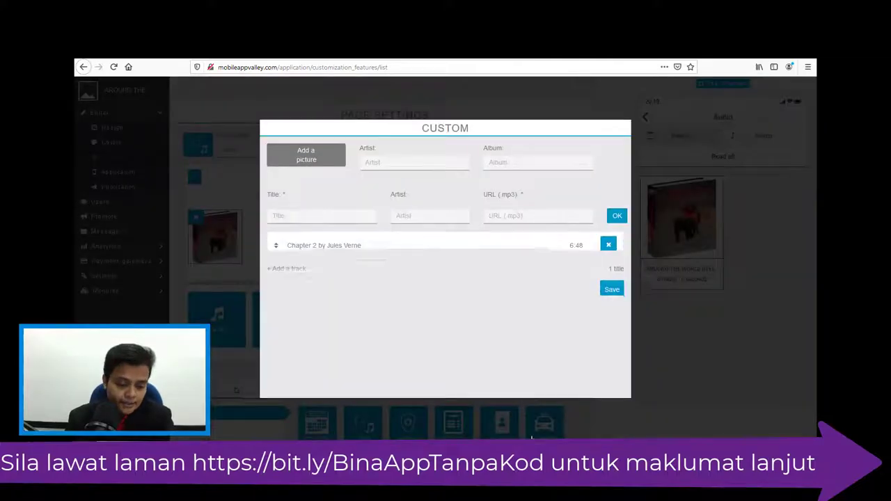
Step: Look through the numbered chapter files in the audio book folder of around the world_80days, then return to the album
{"action": "key", "text": "alt+Tab"}
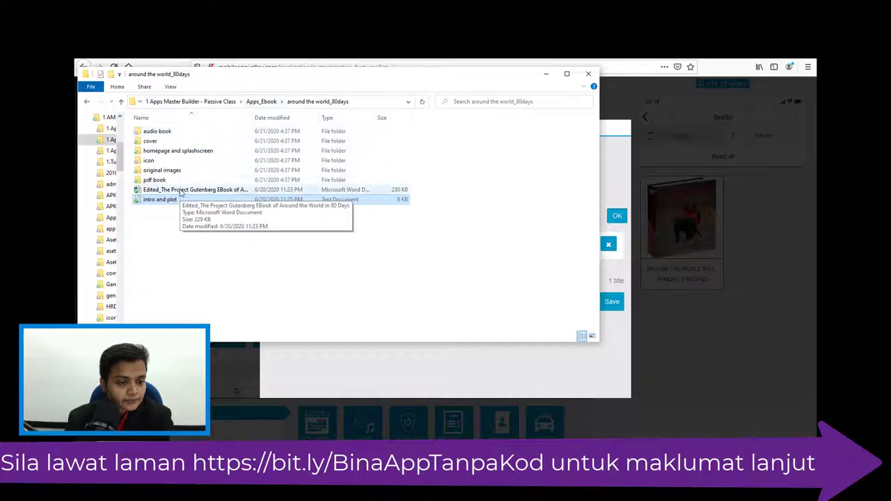
{"action": "double_click", "coordinate": [176, 133]}
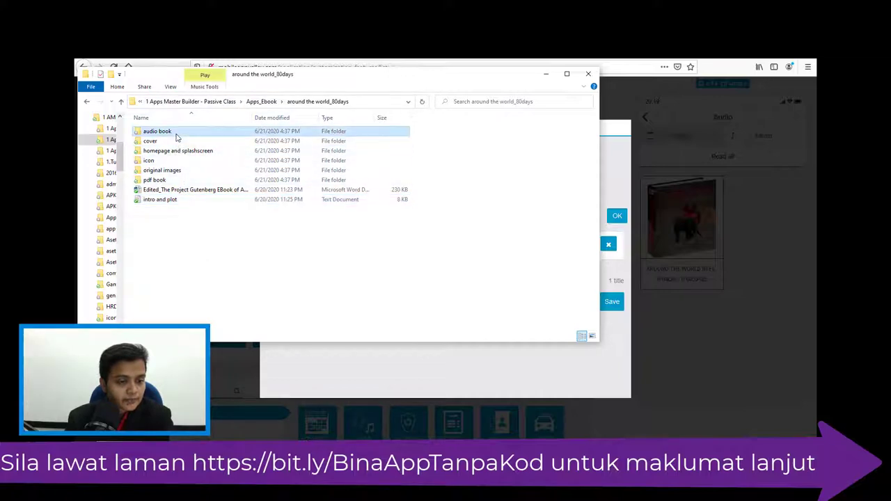
{"action": "scroll", "coordinate": [198, 235], "scroll_direction": "down", "scroll_amount": 5}
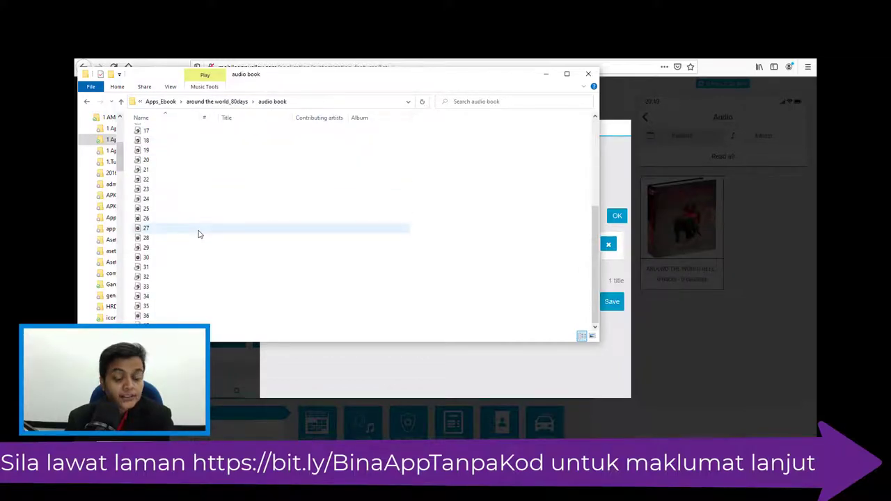
{"action": "left_click", "coordinate": [546, 74]}
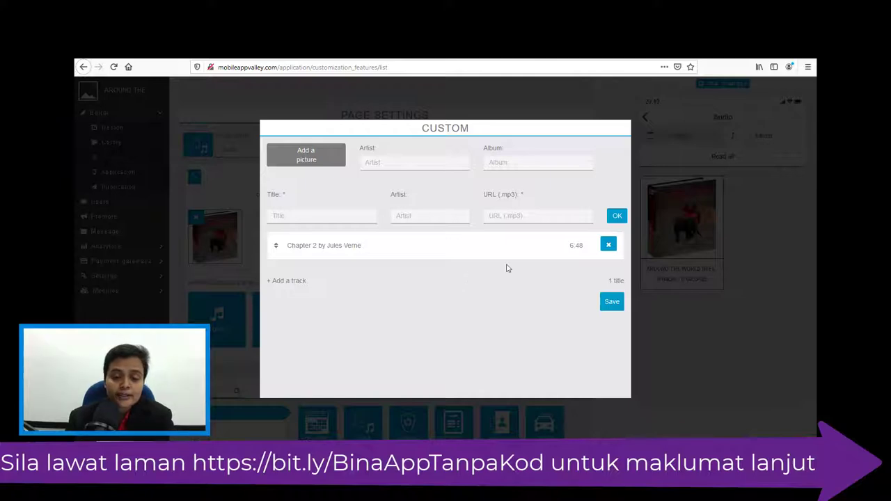
Step: Save the custom album to the playlist, and delete the Chapter 2 track from it
{"action": "left_click", "coordinate": [611, 304]}
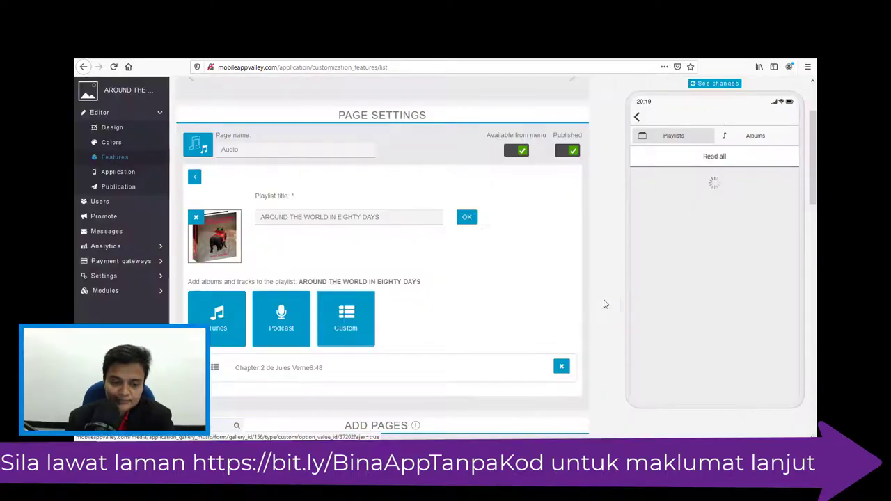
{"action": "scroll", "coordinate": [513, 253], "scroll_direction": "down", "scroll_amount": 3}
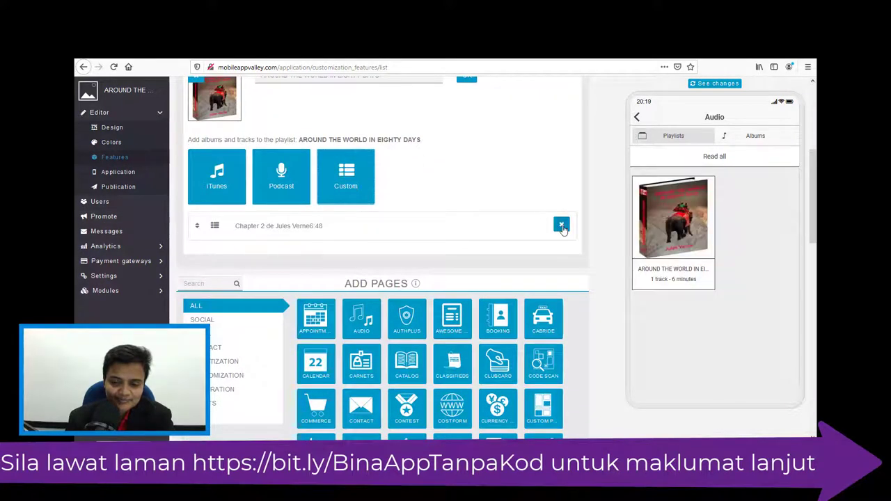
{"action": "left_click", "coordinate": [562, 228]}
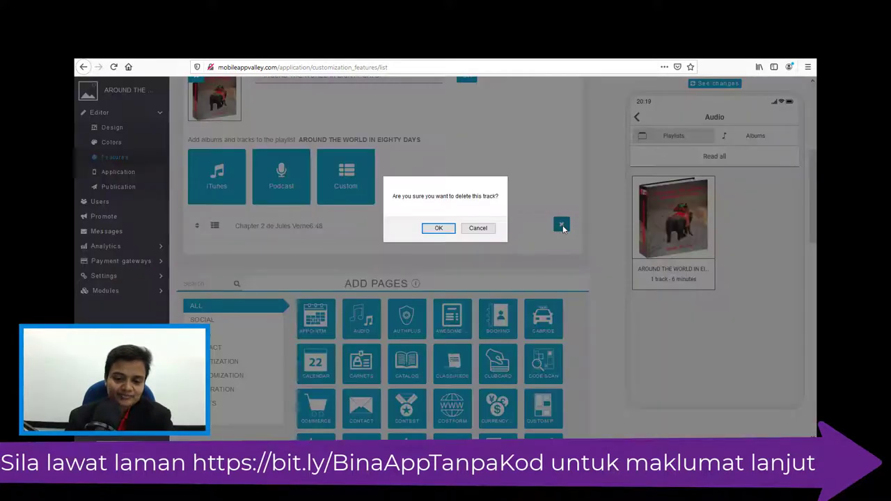
{"action": "left_click", "coordinate": [451, 232]}
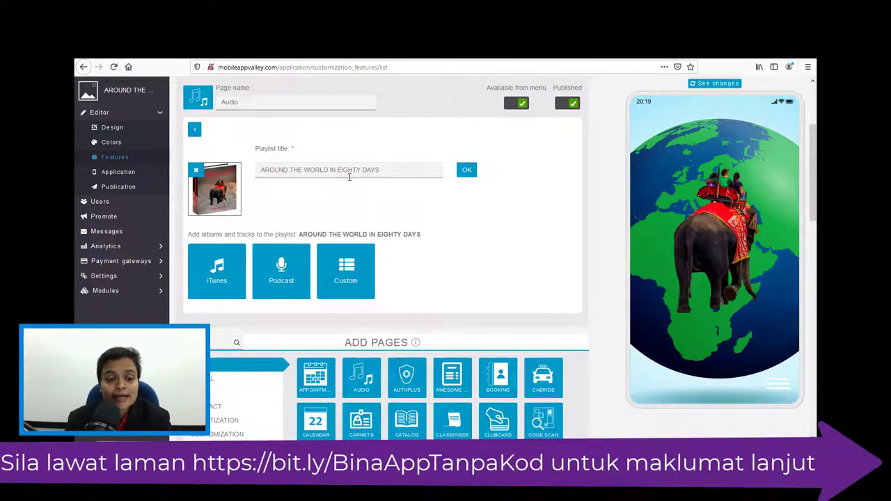
Step: Start a new custom album for the playlist and enter a track titled Chapter 1 with artist Jules Verne
{"action": "left_click", "coordinate": [356, 267]}
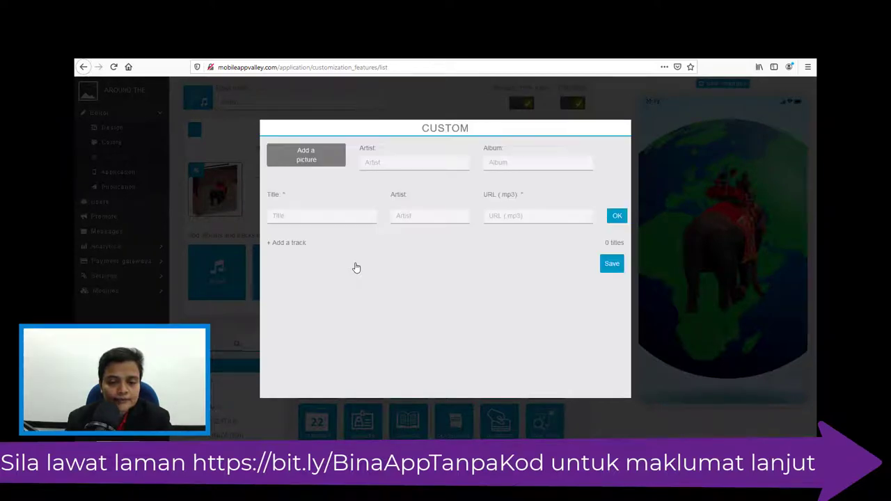
{"action": "left_click", "coordinate": [433, 216]}
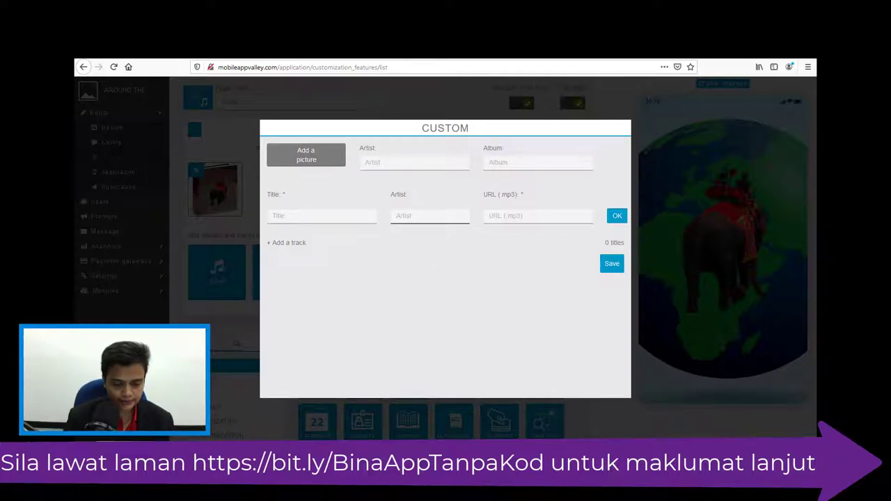
{"action": "key", "text": "alt+Tab"}
{"action": "key", "text": "alt+Tab"}
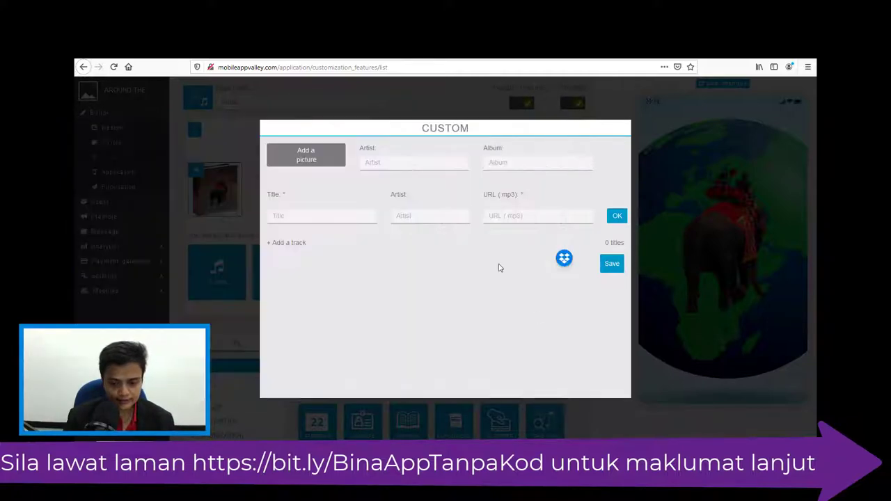
{"action": "type", "text": "Jules Verne"}
{"action": "left_click", "coordinate": [314, 211]}
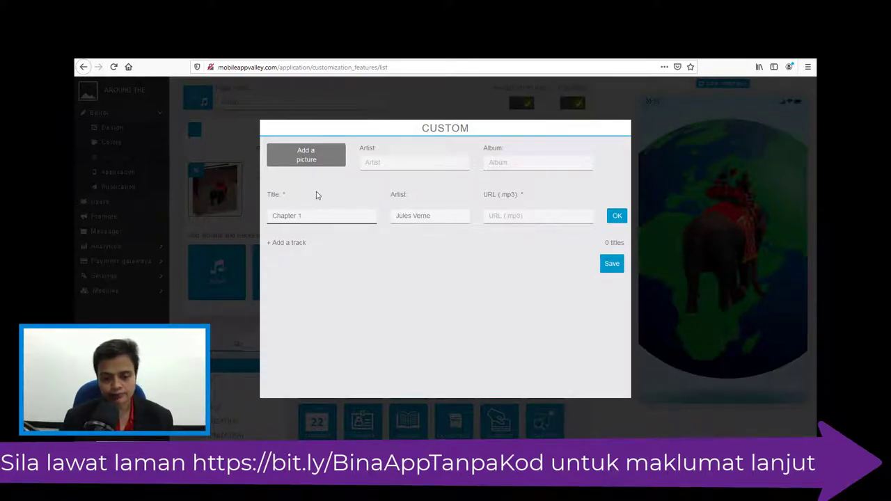
{"action": "left_click", "coordinate": [533, 218]}
{"action": "type", "text": "Jules Verne"}
{"action": "left_click_drag", "start_coordinate": [544, 215], "coordinate": [460, 219]}
{"action": "key", "text": "BackSpace"}
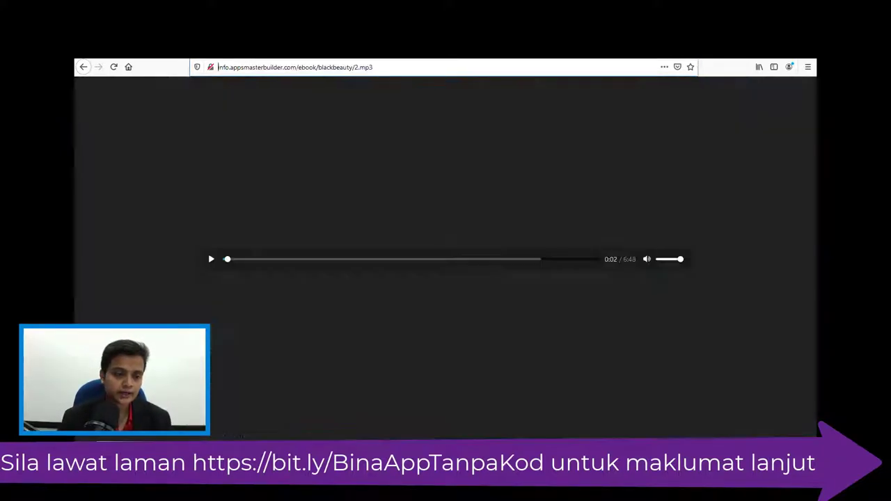
Step: Change the audio file's web address to info.appsmasterbuilder.com/ebook/blackbeauty/1.mp3, load it, pause the playback and copy the address
{"action": "double_click", "coordinate": [357, 67]}
{"action": "type", "text": "1"}
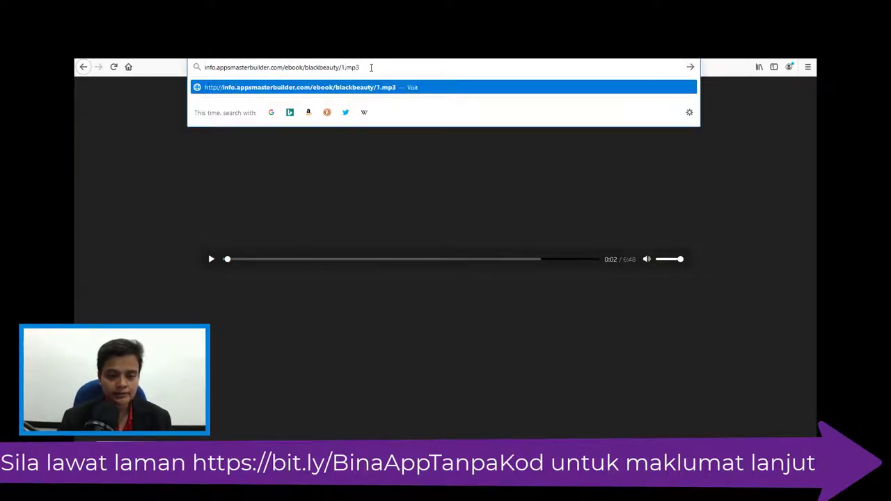
{"action": "key", "text": "Return"}
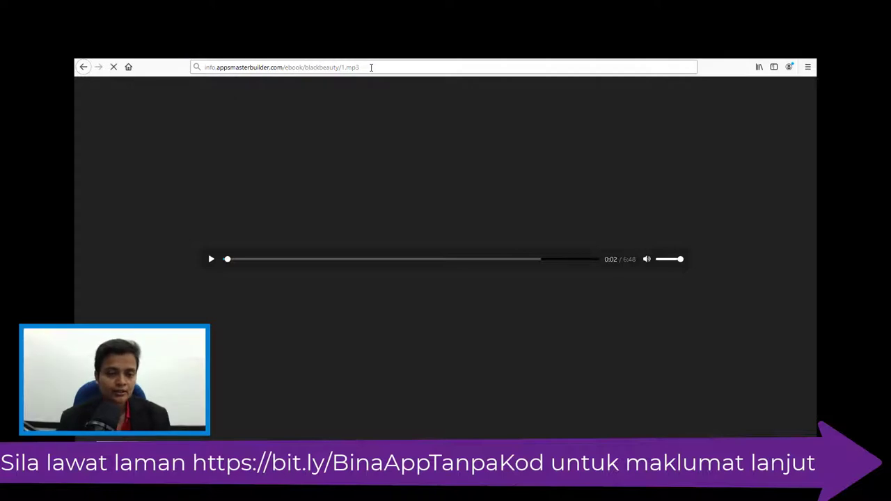
{"action": "left_click", "coordinate": [211, 259]}
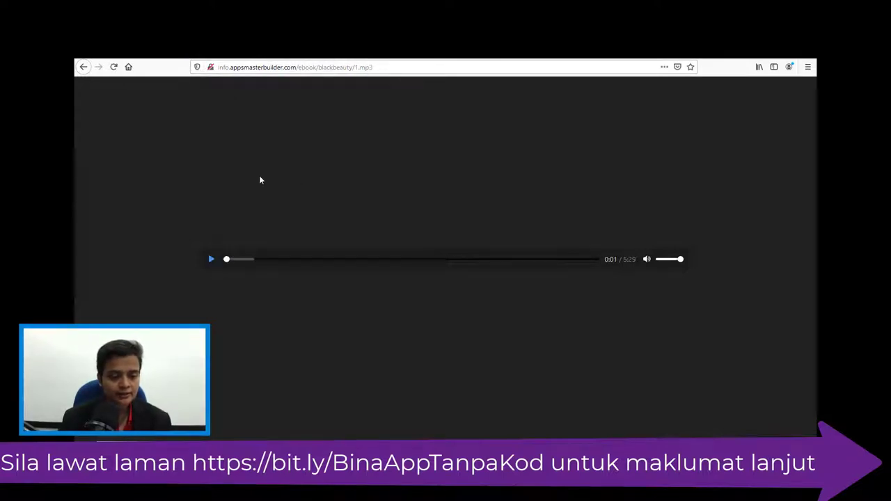
{"action": "left_click", "coordinate": [209, 66]}
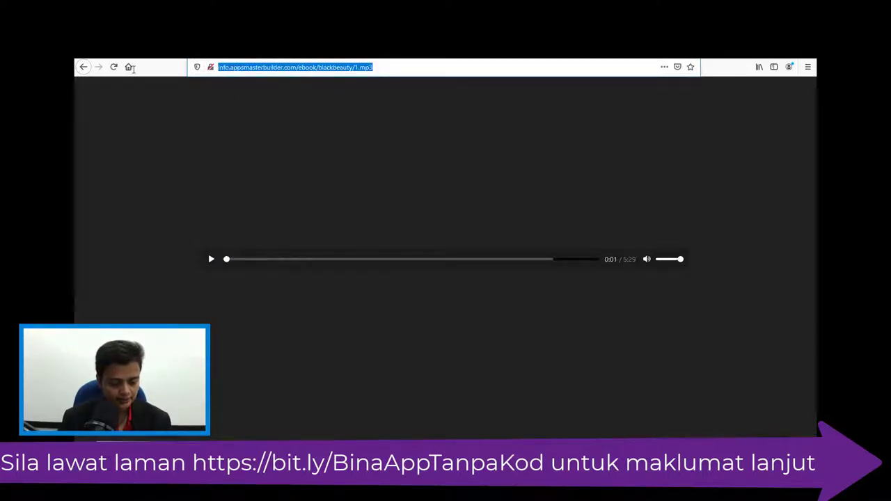
Step: Paste the copied 1.mp3 address as the Chapter 1 track's URL and add the track to the album
{"action": "key", "text": "ctrl+Tab"}
{"action": "left_click", "coordinate": [503, 216]}
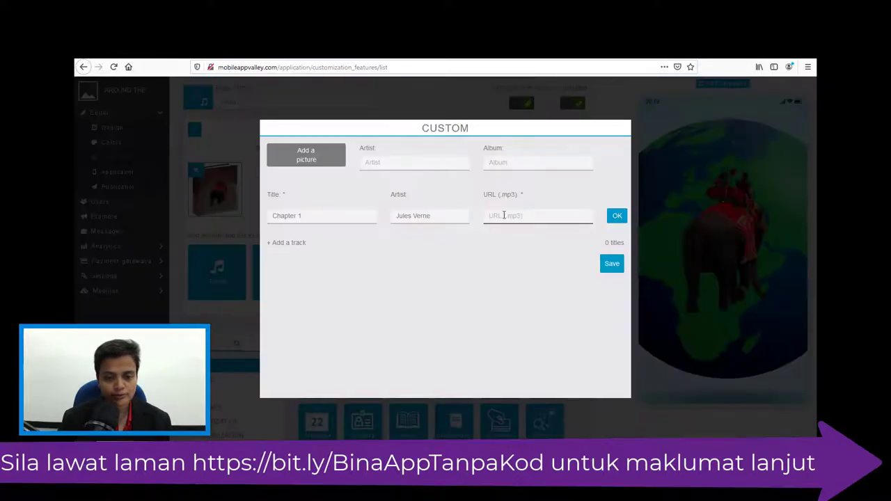
{"action": "key", "text": "ctrl+v"}
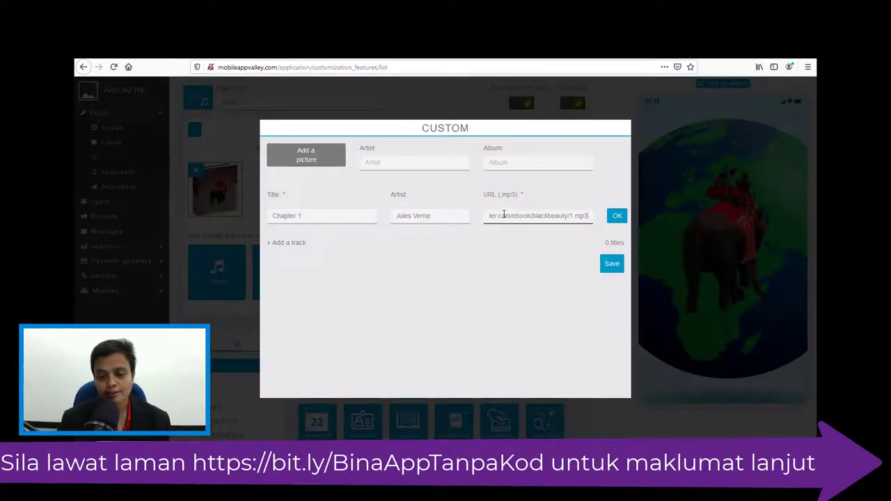
{"action": "left_click", "coordinate": [617, 216]}
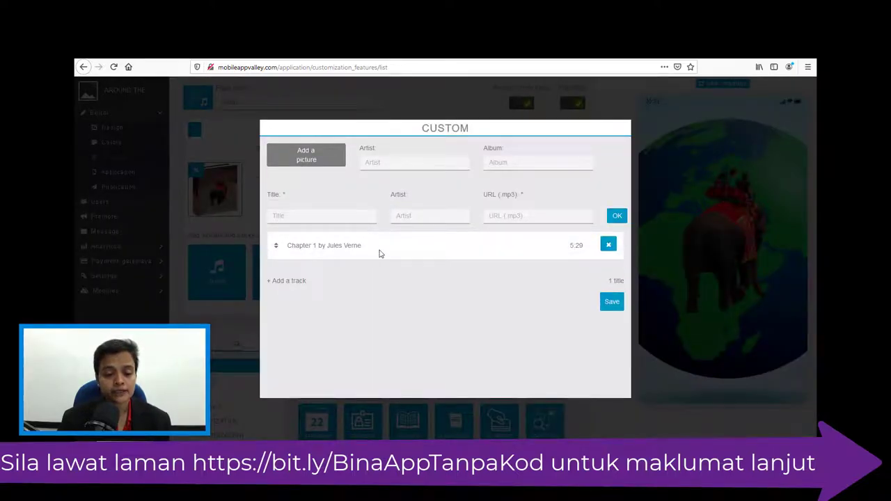
Step: Title the next track Chapter 2, then load the audio address ending in blackbeauty/2.mp3 and copy it
{"action": "left_click", "coordinate": [316, 219]}
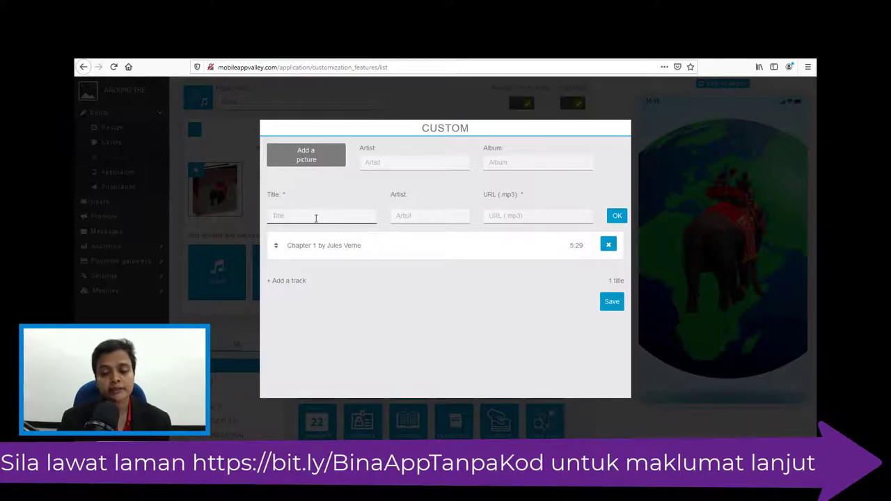
{"action": "type", "text": "Chap"}
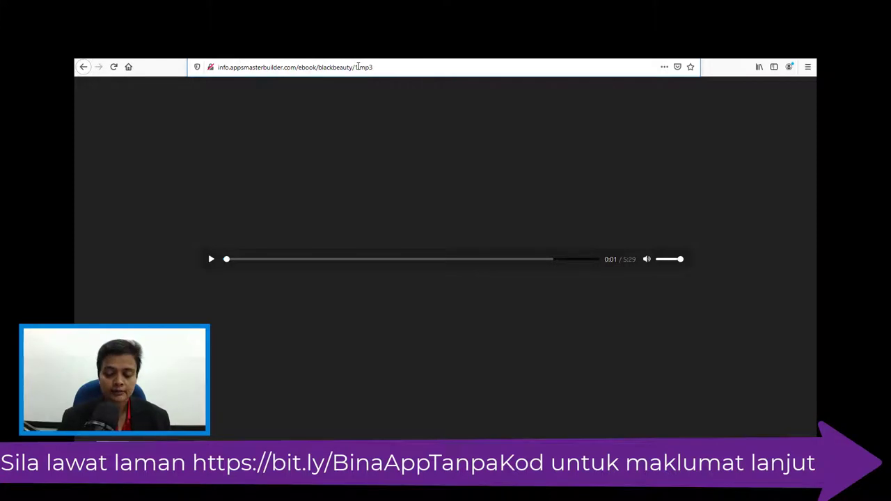
{"action": "double_click", "coordinate": [358, 66]}
{"action": "type", "text": "2"}
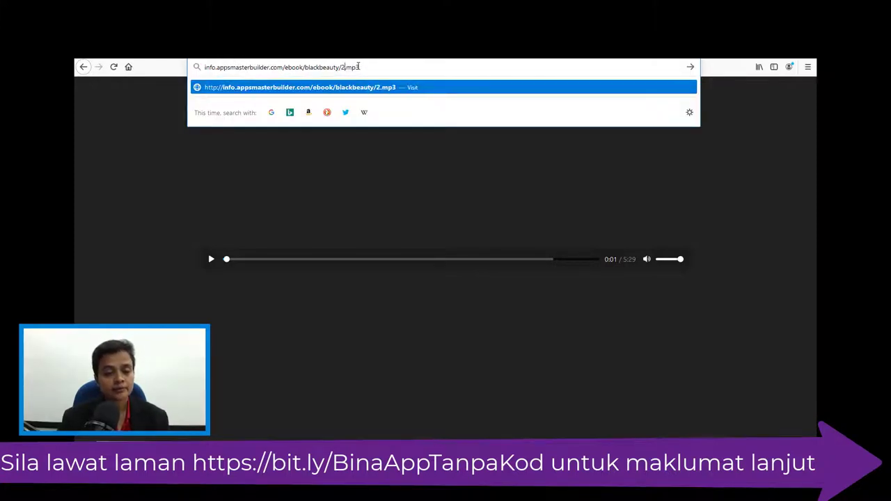
{"action": "key", "text": "Return"}
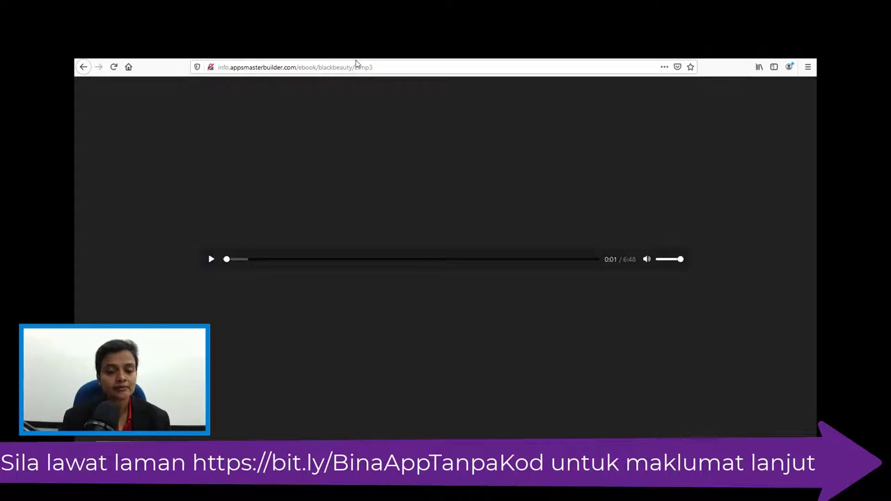
{"action": "left_click", "coordinate": [395, 67]}
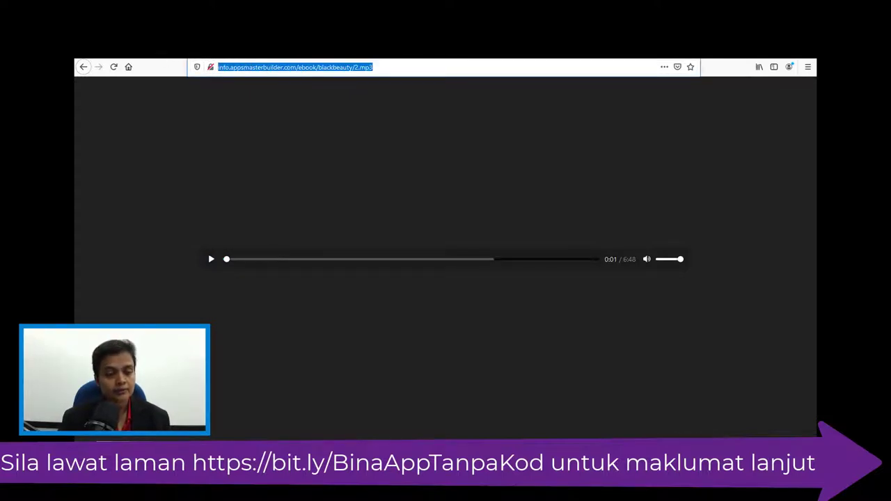
Step: Give the Chapter 2 track the copied 2.mp3 URL and artist Jules Verne, and add it to the album
{"action": "key", "text": "ctrl+Tab"}
{"action": "left_click", "coordinate": [509, 218]}
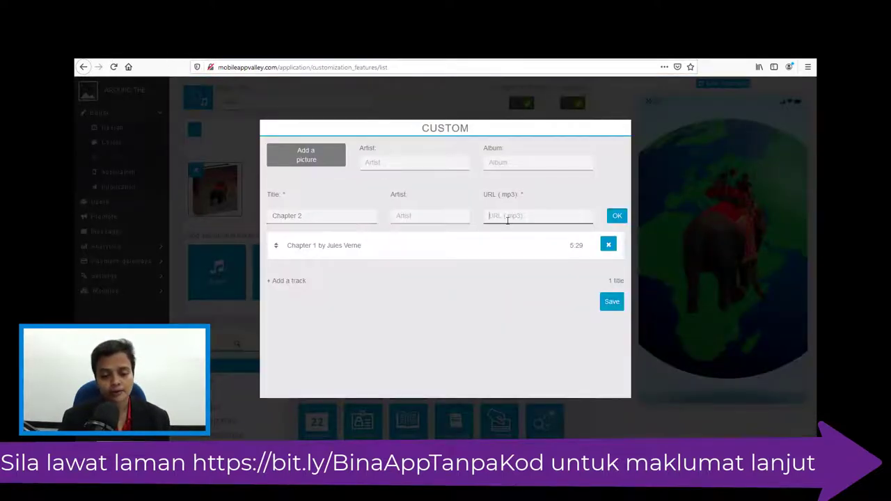
{"action": "key", "text": "ctrl+v"}
{"action": "left_click", "coordinate": [440, 216]}
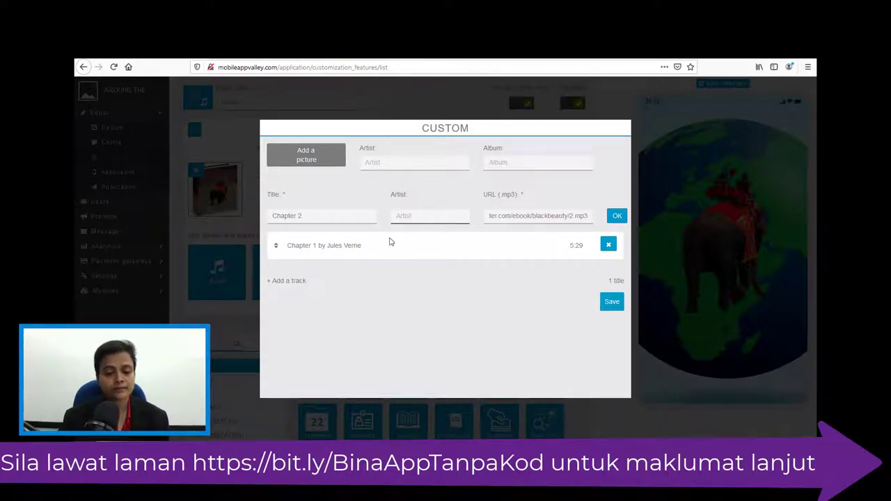
{"action": "type", "text": "Jules Verne"}
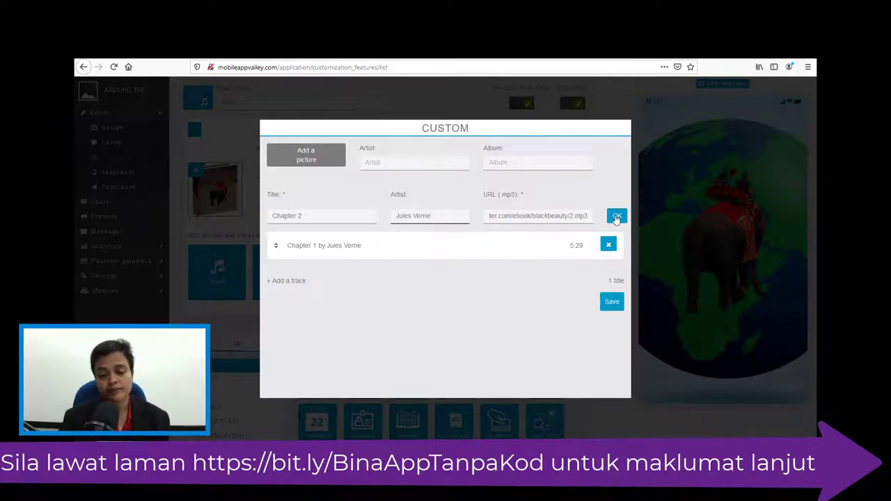
{"action": "left_click", "coordinate": [617, 216]}
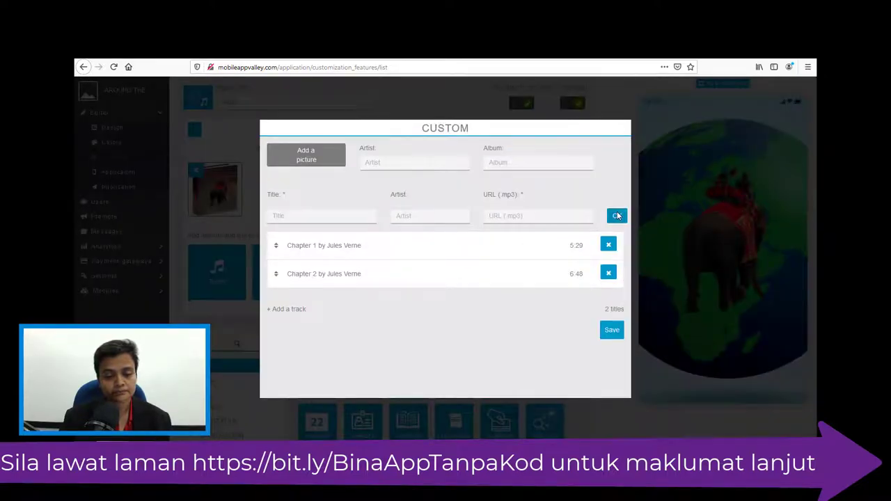
Step: Save the custom album with both chapters to the playlist, glancing at the chapter files in the audio book folder
{"action": "left_click", "coordinate": [614, 335]}
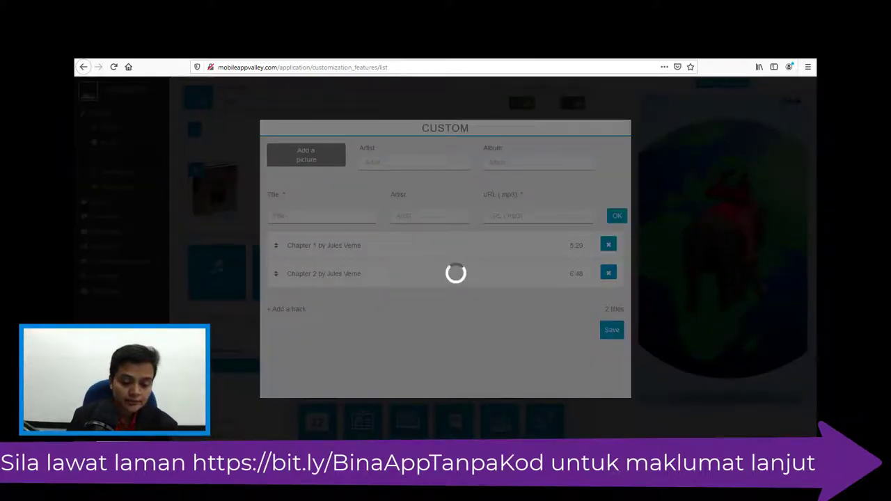
{"action": "left_click", "coordinate": [313, 440]}
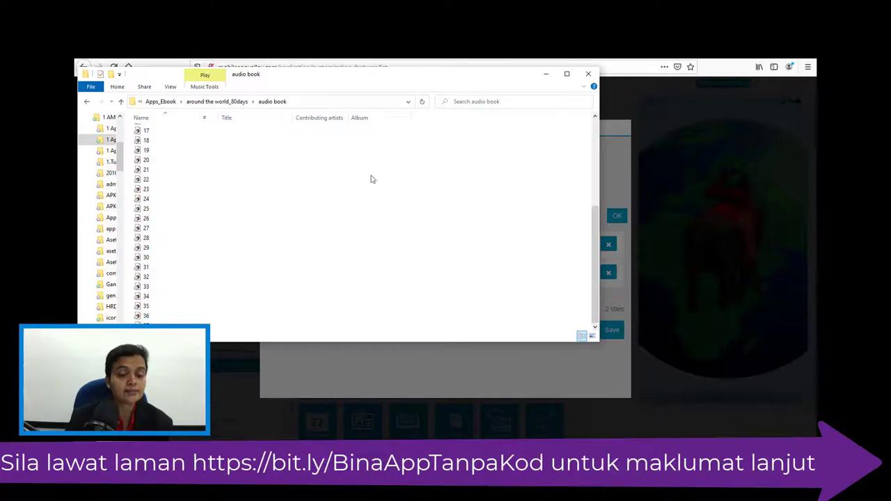
{"action": "left_click", "coordinate": [549, 75]}
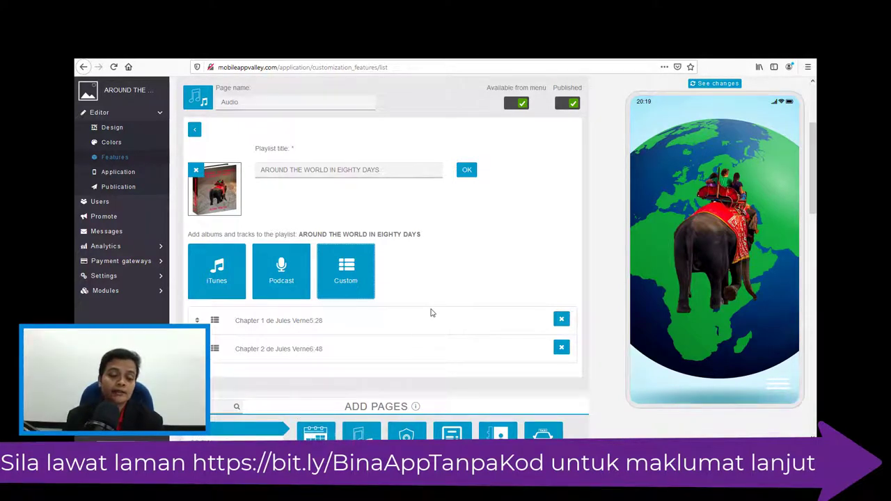
Step: Reload the features page and reorder the app pages so that Audio sits between Ebook and My Account
{"action": "scroll", "coordinate": [432, 313], "scroll_direction": "up", "scroll_amount": 3}
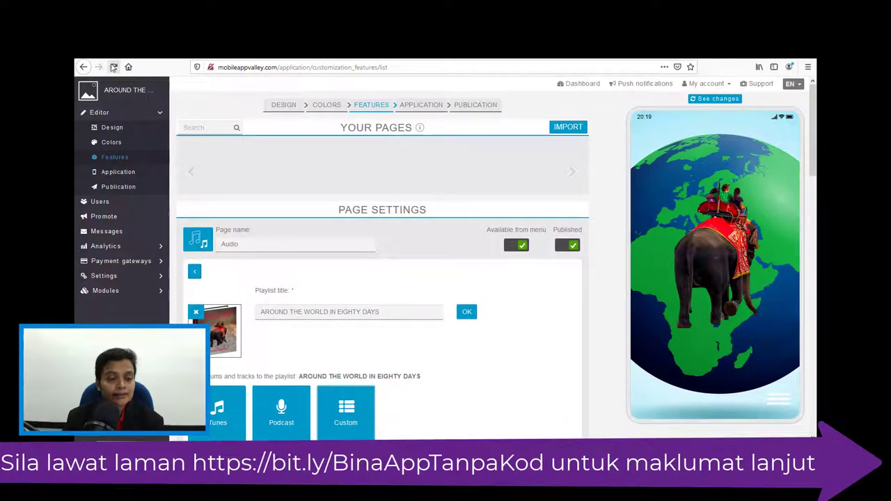
{"action": "left_click", "coordinate": [113, 67]}
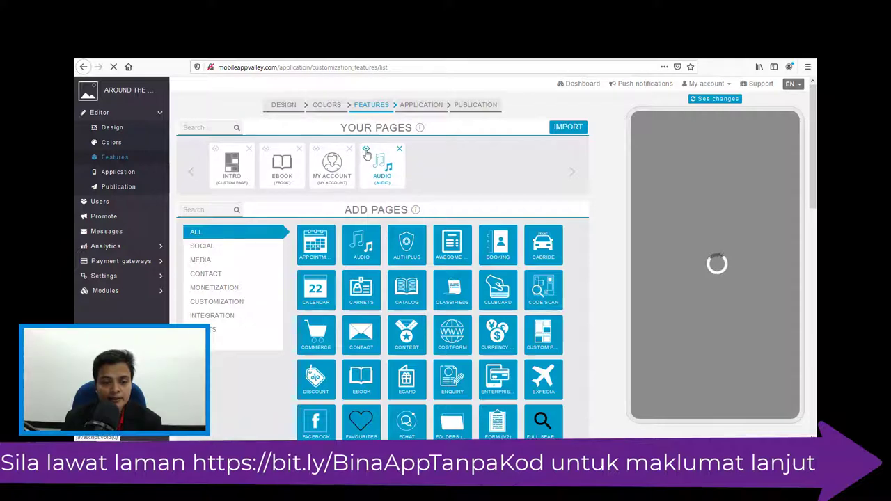
{"action": "left_click_drag", "start_coordinate": [362, 154], "coordinate": [337, 157]}
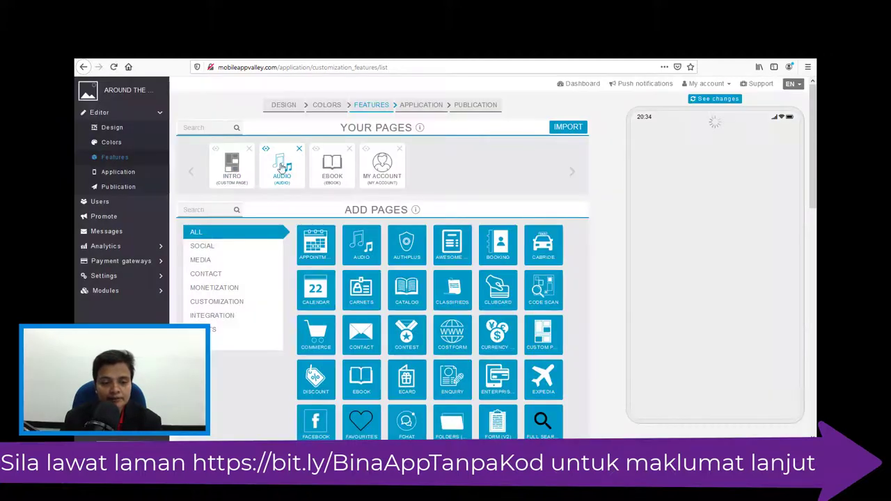
{"action": "left_click_drag", "start_coordinate": [266, 152], "coordinate": [319, 160]}
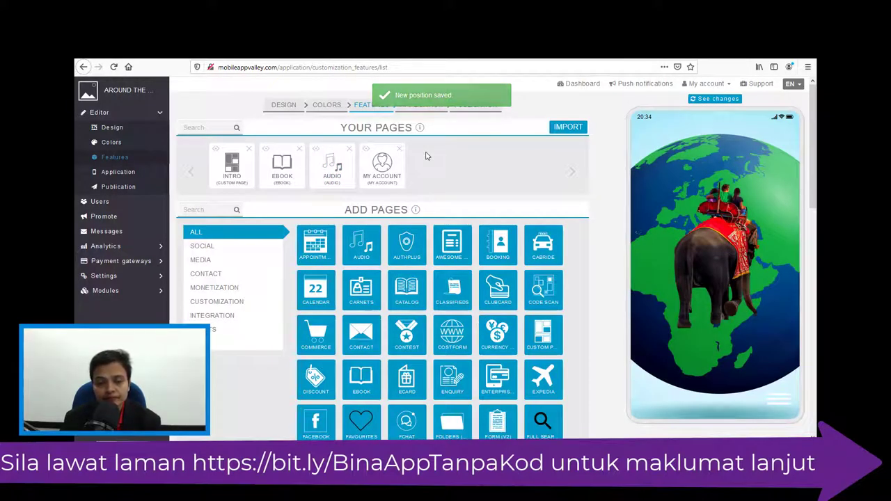
Step: Open the Audio page from the app preview's menu and view the AROUND THE WORLD IN EIGHTY DAYS playlist
{"action": "left_click", "coordinate": [366, 149]}
{"action": "left_click", "coordinate": [782, 404]}
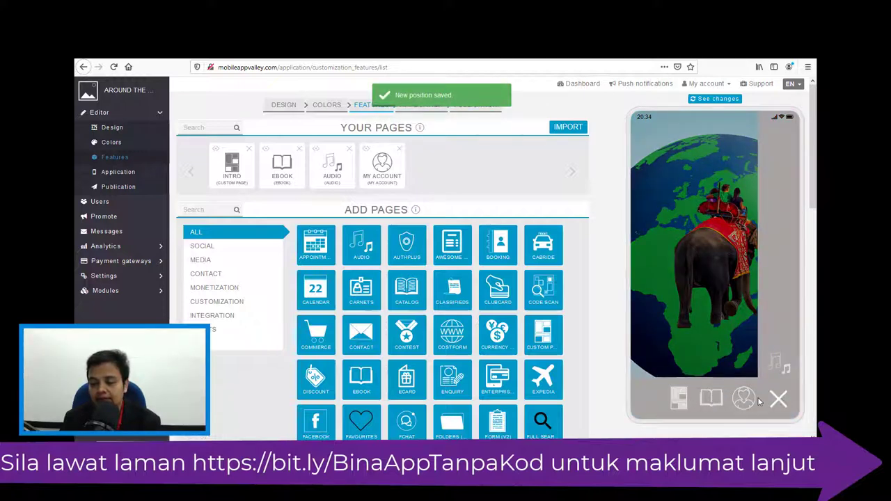
{"action": "left_click", "coordinate": [782, 367]}
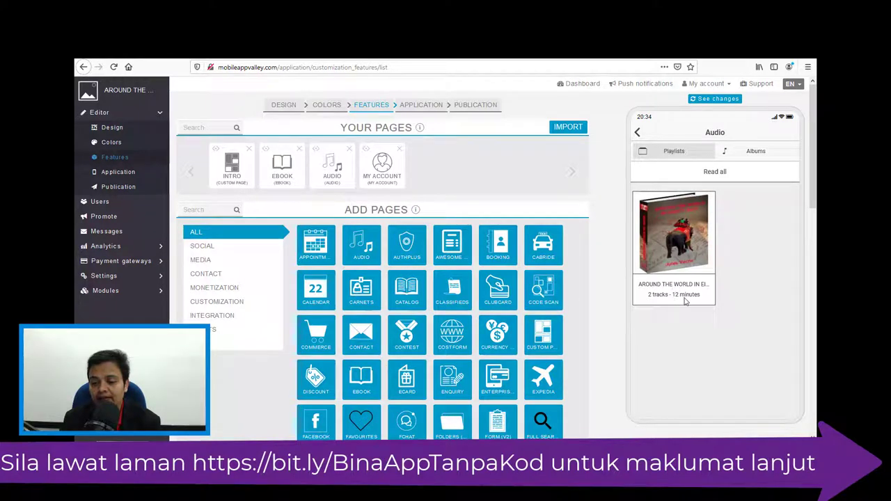
{"action": "left_click", "coordinate": [688, 259]}
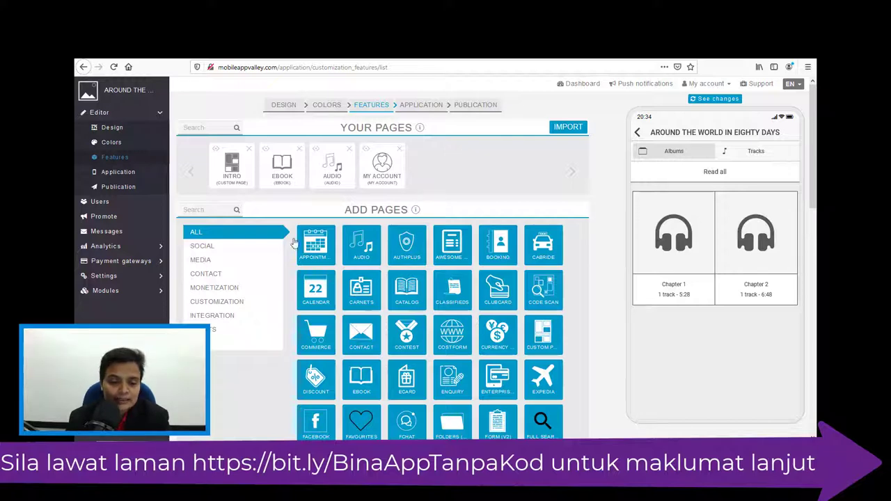
Step: Search the available pages for "share", add a ShareApp page and rename it Share
{"action": "left_click", "coordinate": [221, 210]}
{"action": "type", "text": "share"}
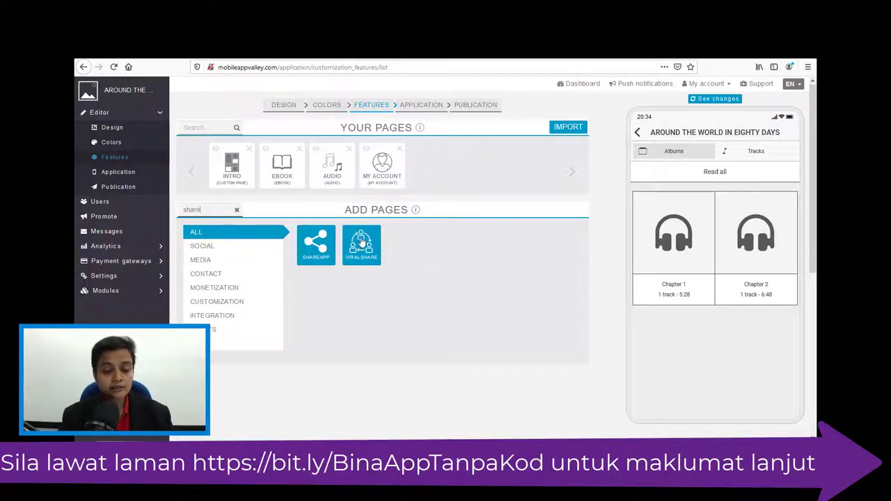
{"action": "left_click", "coordinate": [323, 247]}
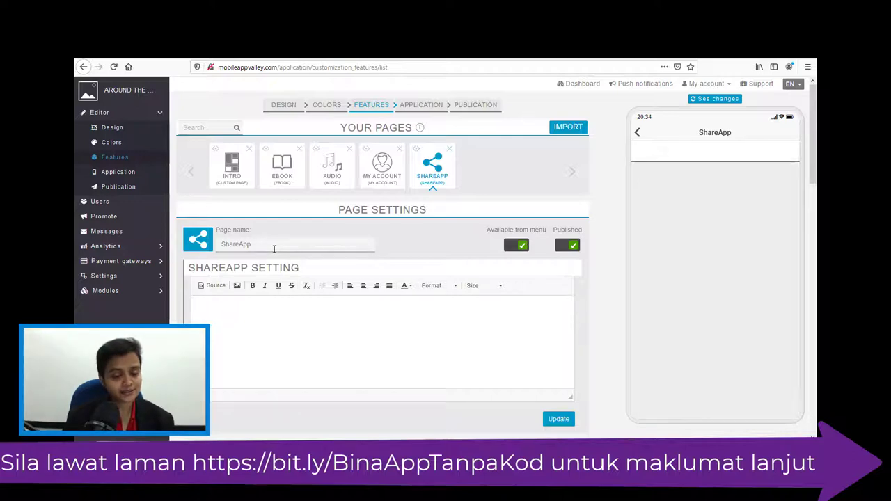
{"action": "key", "text": "BackSpace"}
{"action": "key", "text": "BackSpace"}
{"action": "key", "text": "BackSpace"}
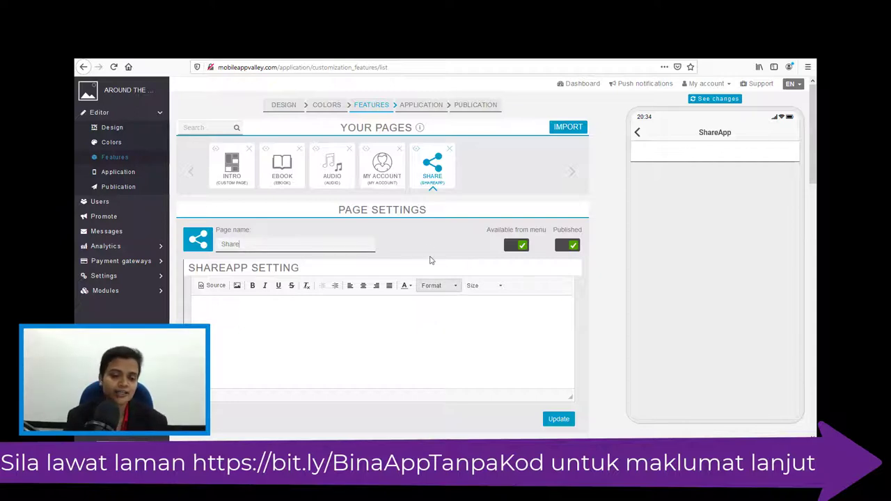
Step: Move the My Account page behind the Share page and return to the list of pages to add
{"action": "left_click_drag", "start_coordinate": [368, 152], "coordinate": [446, 153]}
{"action": "scroll", "coordinate": [297, 319], "scroll_direction": "down", "scroll_amount": 5}
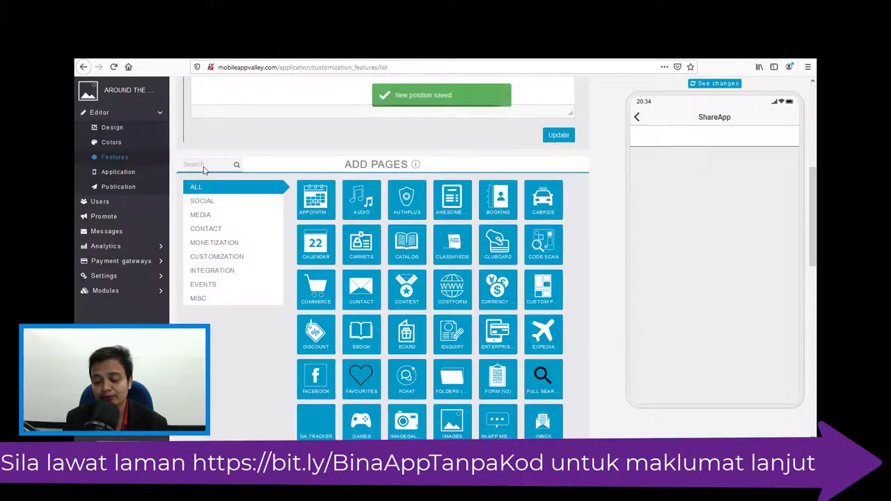
Step: Search the available pages for "pus", add a Push Notifications page and place it between Share and My Account
{"action": "left_click", "coordinate": [204, 165]}
{"action": "type", "text": "pu"}
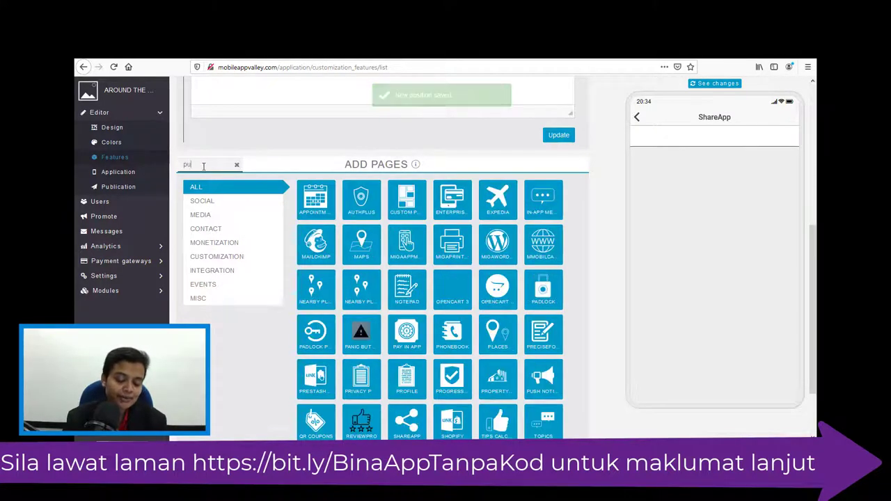
{"action": "type", "text": "s"}
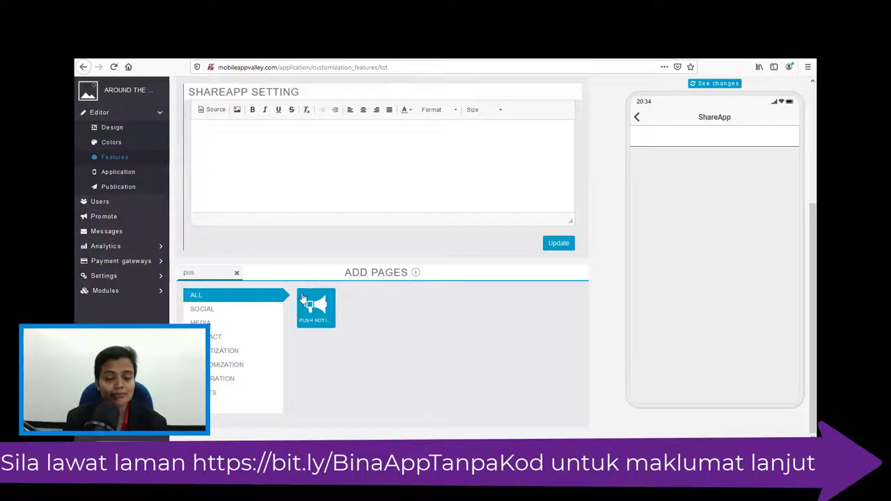
{"action": "left_click", "coordinate": [311, 310]}
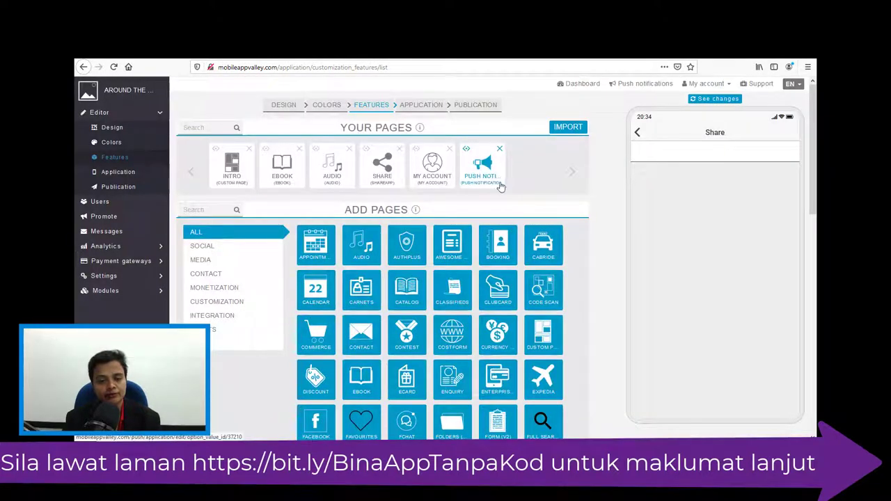
{"action": "left_click_drag", "start_coordinate": [467, 152], "coordinate": [418, 157]}
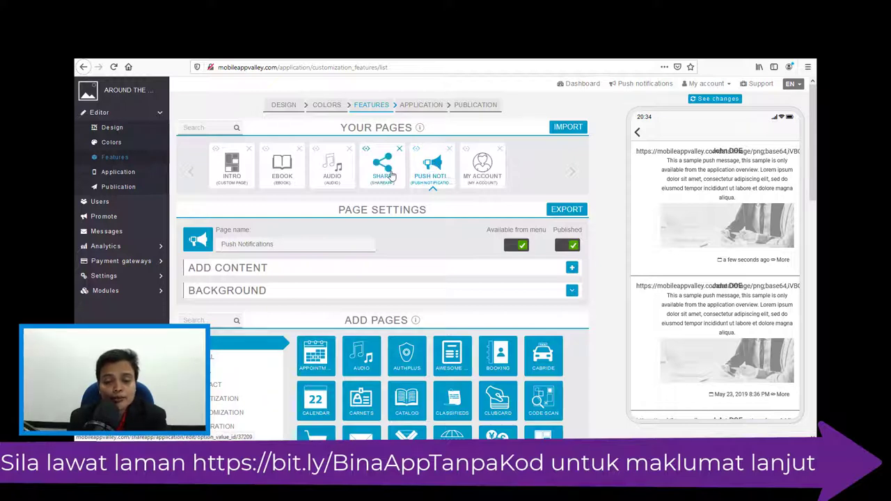
Step: Look at the Promote page's store URL fields and QR code, and return to the app's features list
{"action": "left_click", "coordinate": [95, 221]}
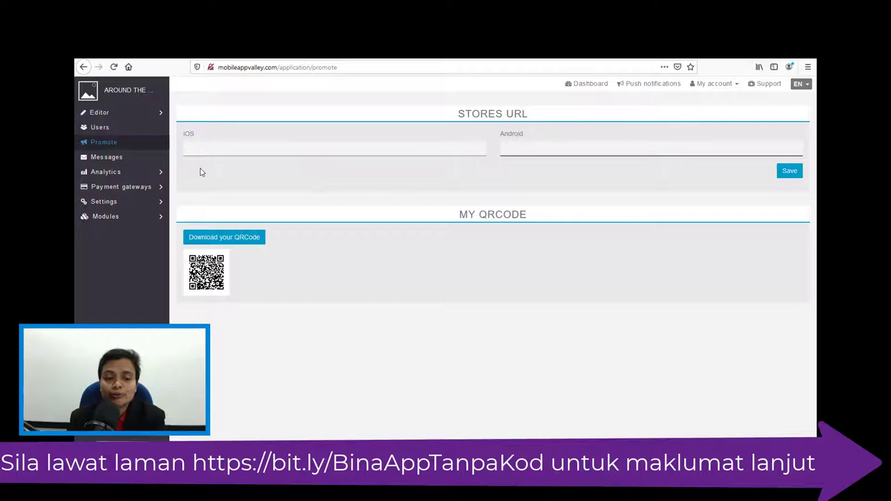
{"action": "left_click", "coordinate": [135, 115]}
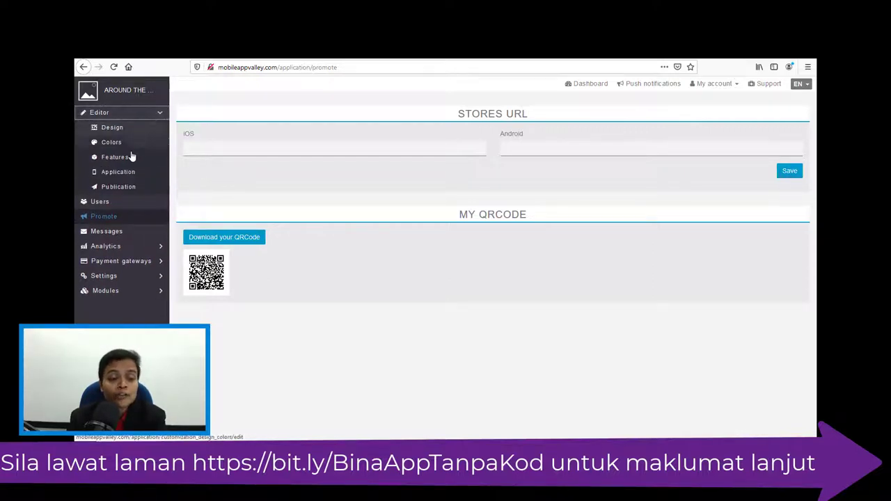
{"action": "left_click", "coordinate": [133, 162]}
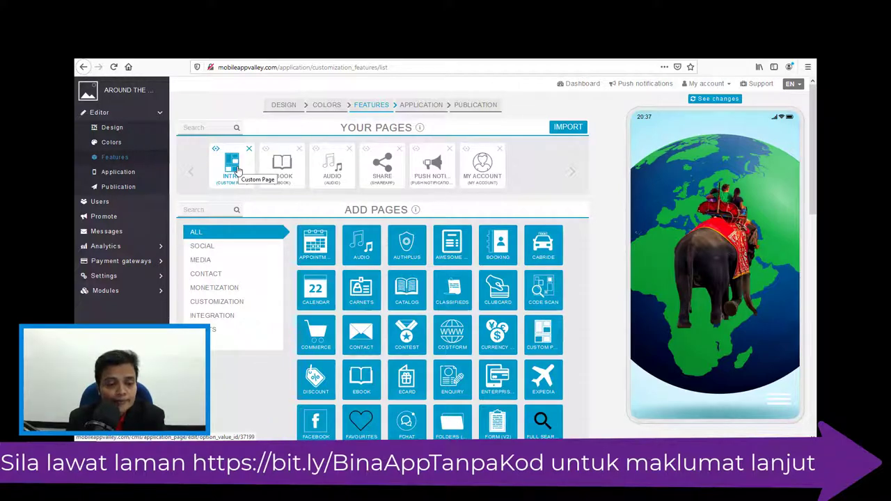
{"action": "scroll", "coordinate": [235, 174], "scroll_direction": "down", "scroll_amount": 1}
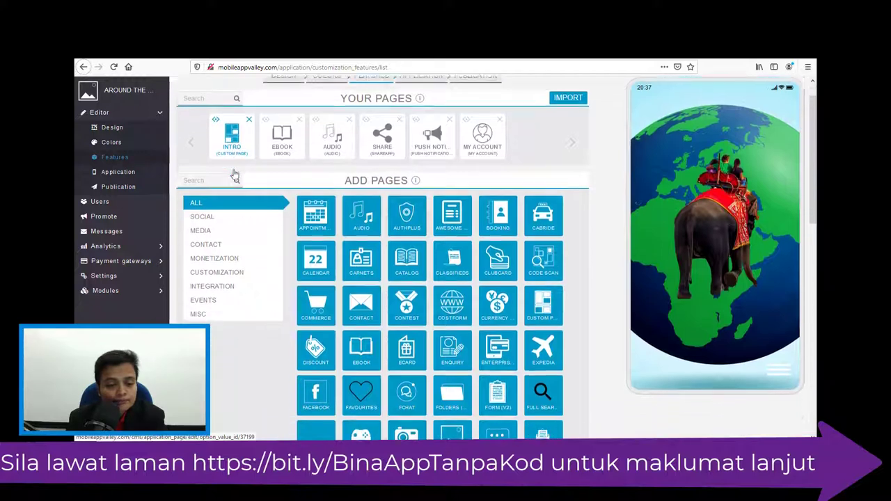
{"action": "scroll", "coordinate": [235, 174], "scroll_direction": "down", "scroll_amount": 1}
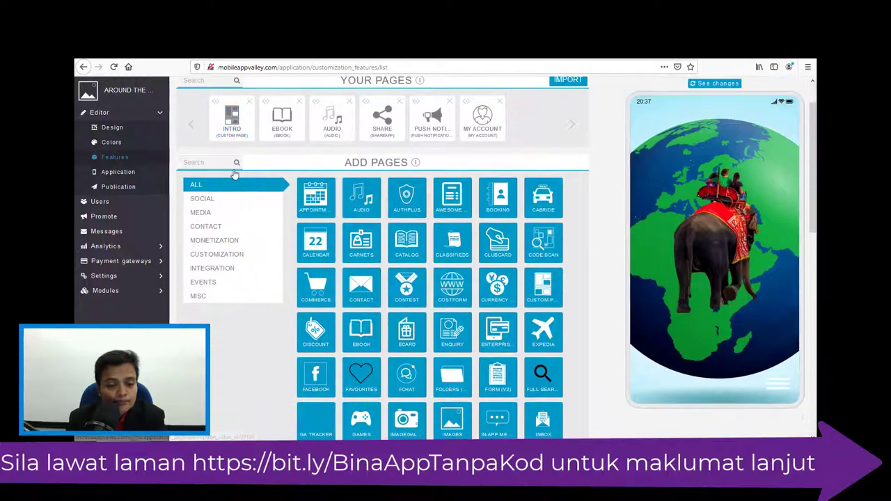
Step: In the Application settings, start uploading the 256 x 256 application icon and browse to the around the world_80days folder in Apps_Ebook
{"action": "left_click", "coordinate": [131, 178]}
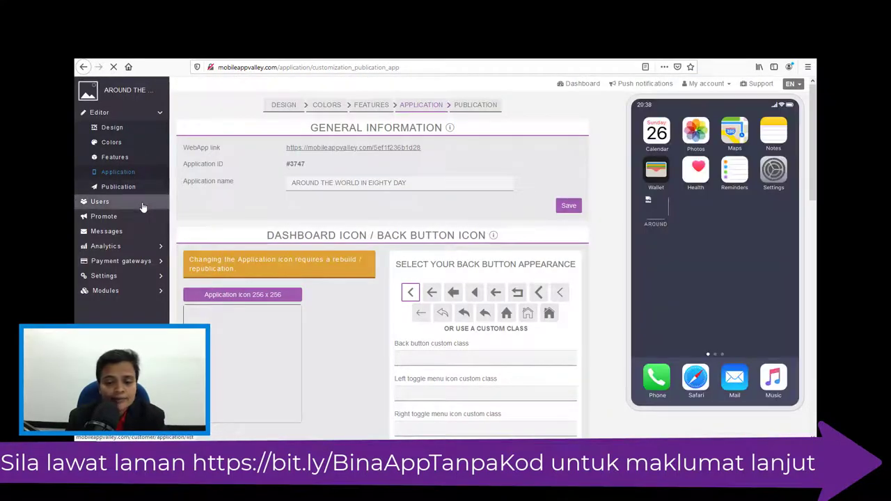
{"action": "scroll", "coordinate": [304, 193], "scroll_direction": "down", "scroll_amount": 3}
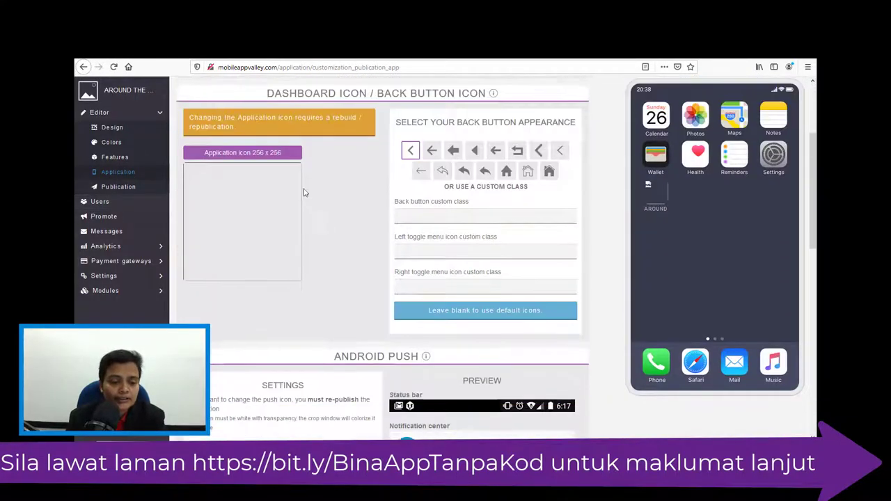
{"action": "left_click", "coordinate": [271, 158]}
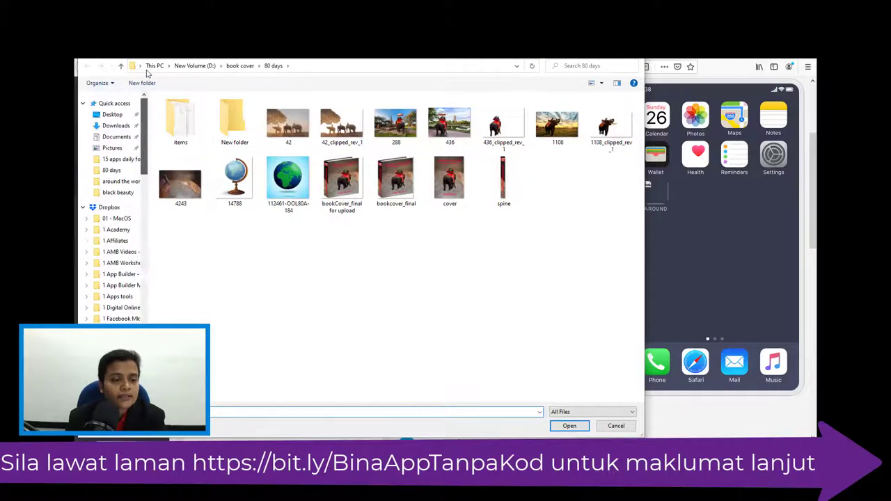
{"action": "scroll", "coordinate": [127, 245], "scroll_direction": "up", "scroll_amount": 10}
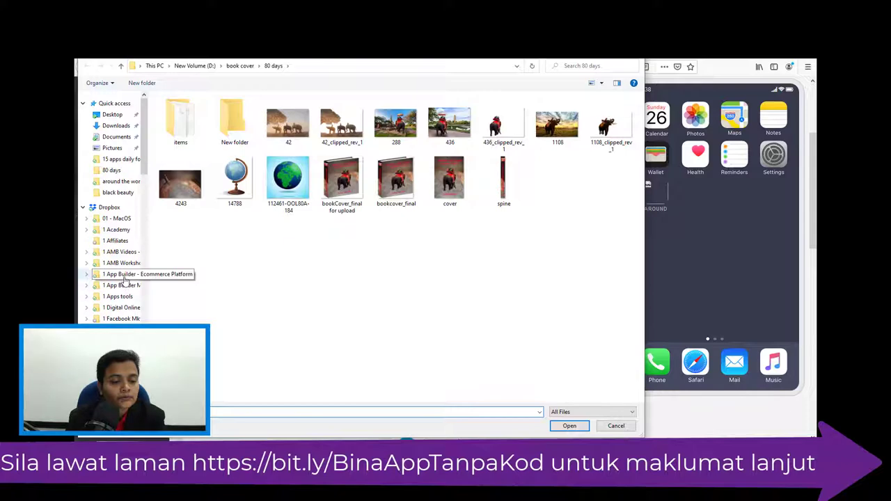
{"action": "left_click", "coordinate": [123, 268]}
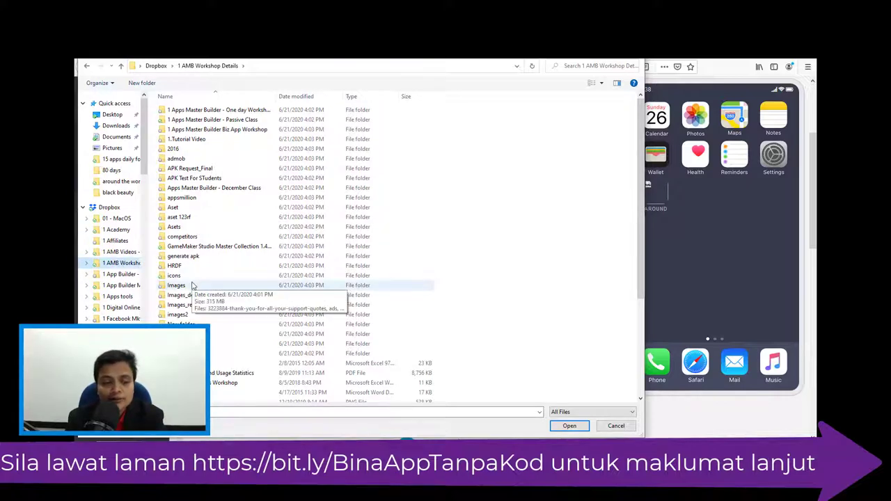
{"action": "double_click", "coordinate": [232, 120]}
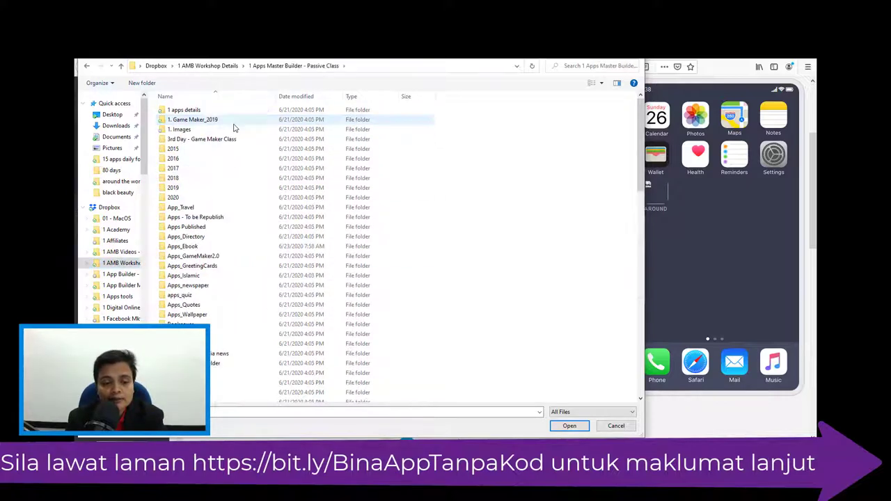
{"action": "double_click", "coordinate": [212, 249]}
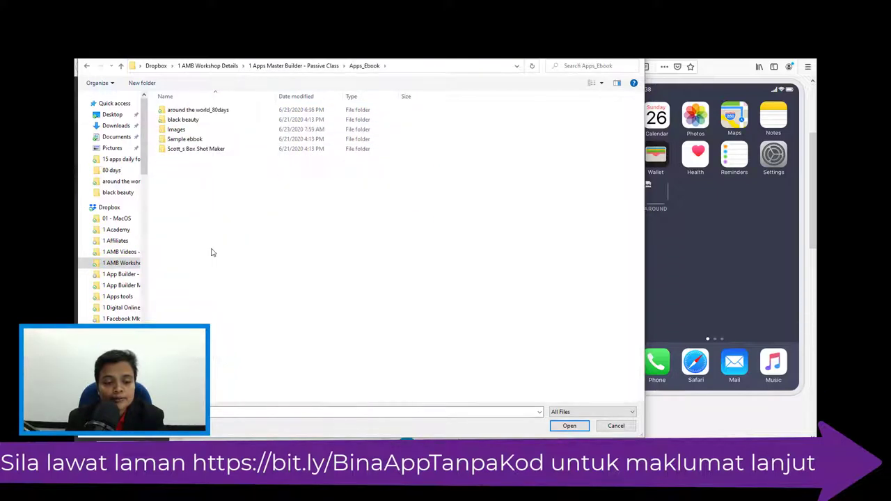
{"action": "double_click", "coordinate": [202, 111]}
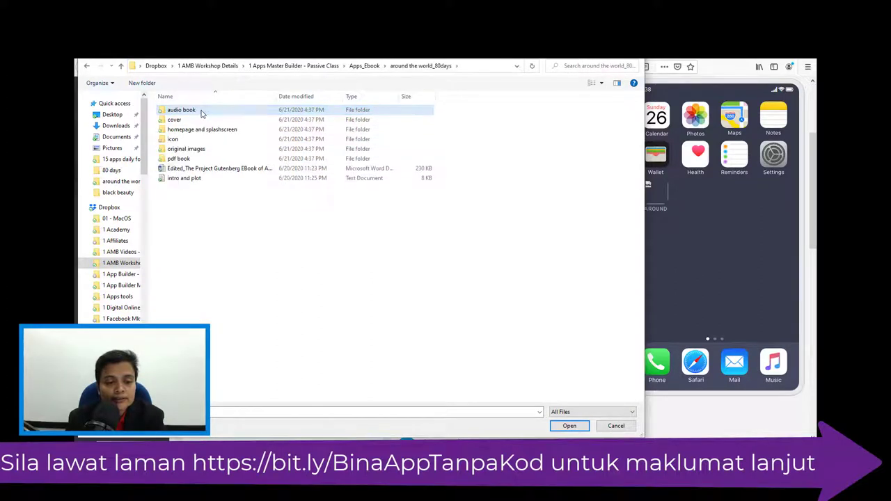